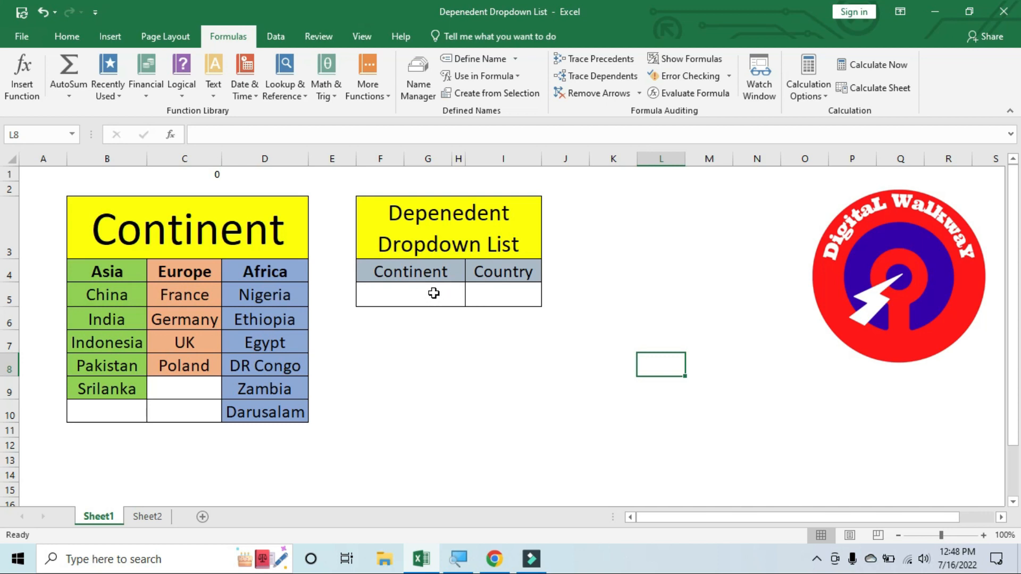
- Examine the Asia, Europe and Africa headings and the countries listed under each in the Continent table
click(433, 293)
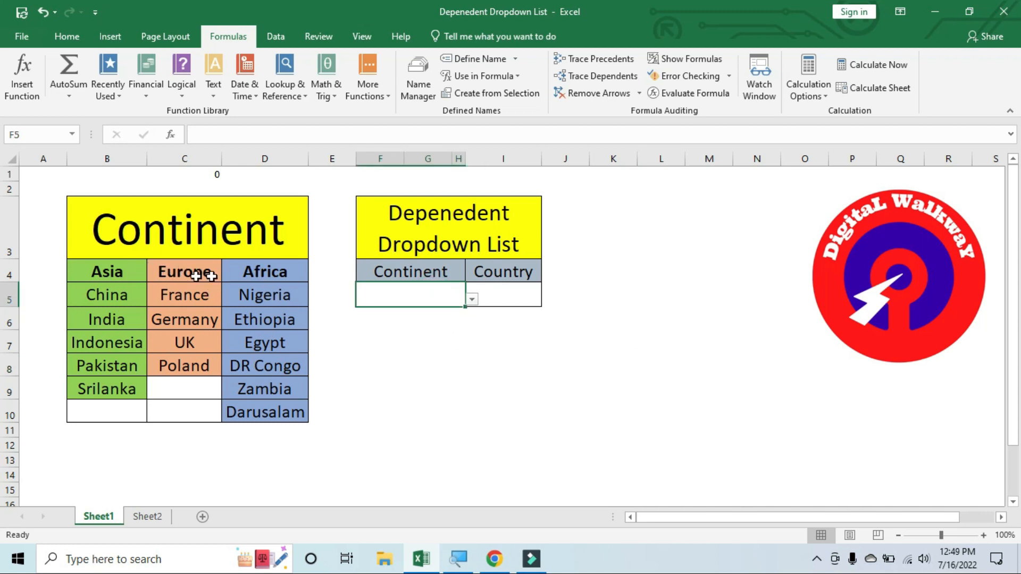
click(120, 273)
click(168, 272)
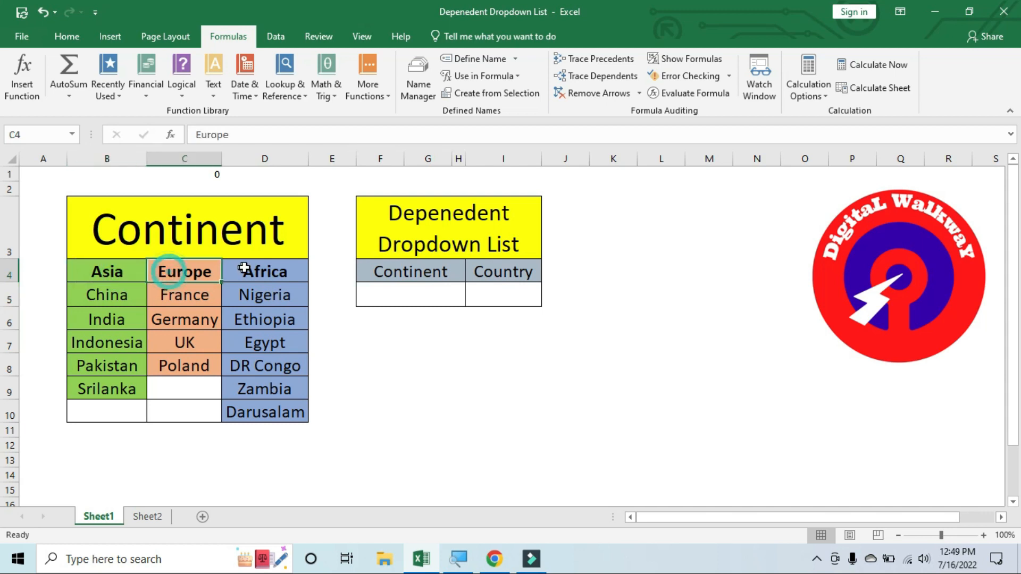
click(243, 269)
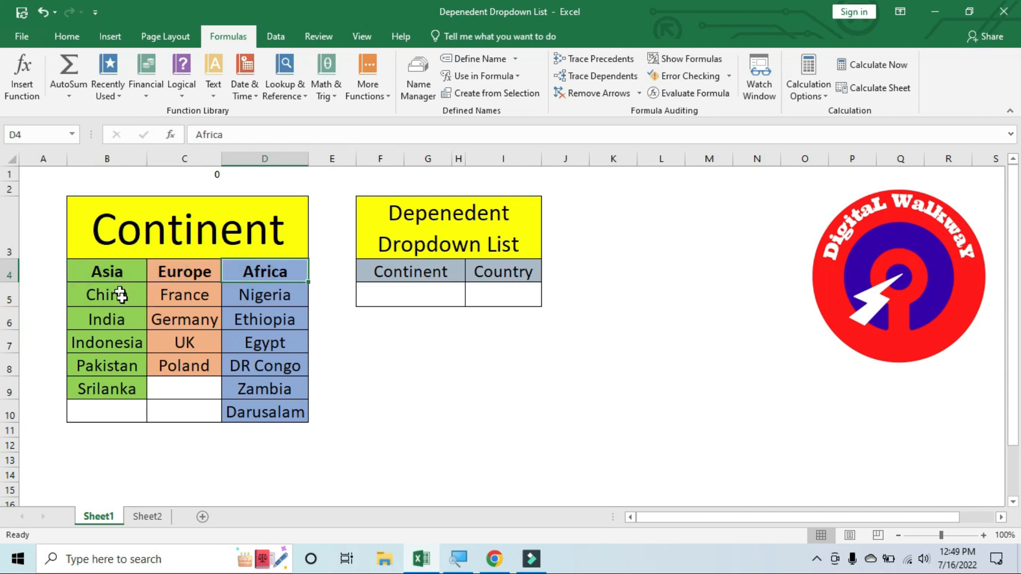
click(110, 272)
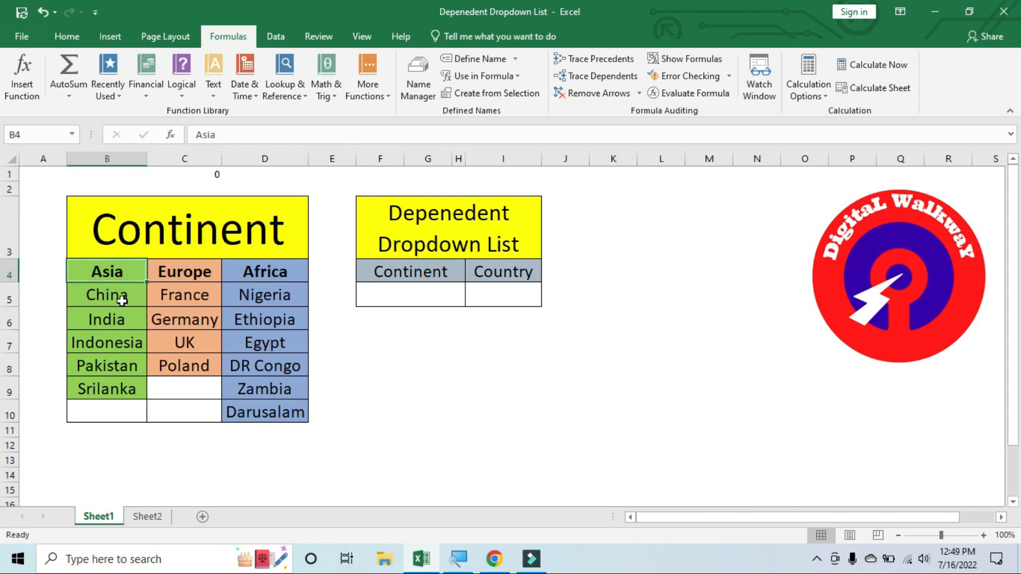
drag(122, 297, 107, 389)
click(121, 274)
drag(185, 292, 184, 367)
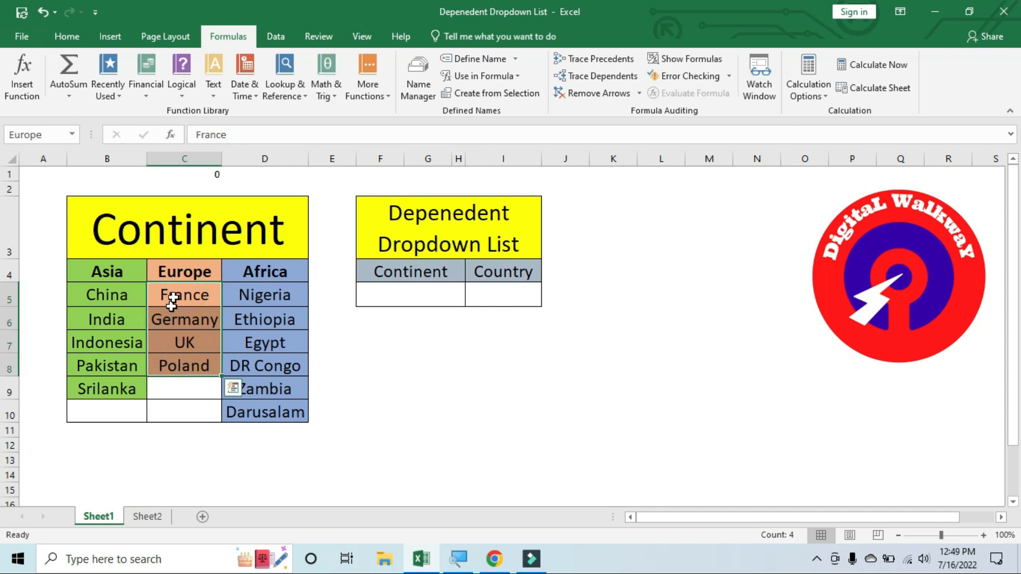
click(179, 275)
drag(262, 296, 268, 414)
click(268, 270)
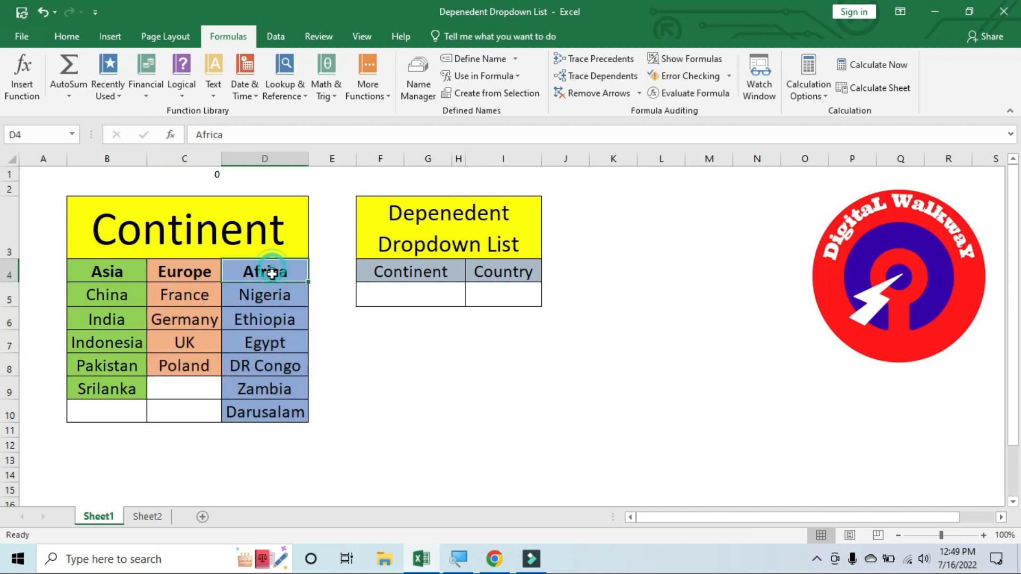
- Choose Asia as the continent in cell F5 and display the country choices offered in I5
click(393, 290)
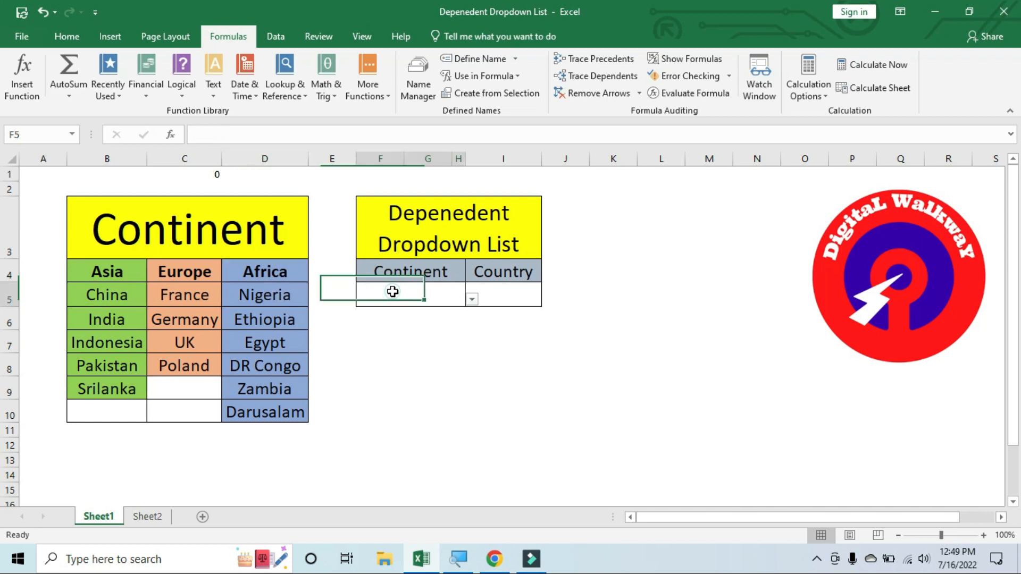
click(470, 300)
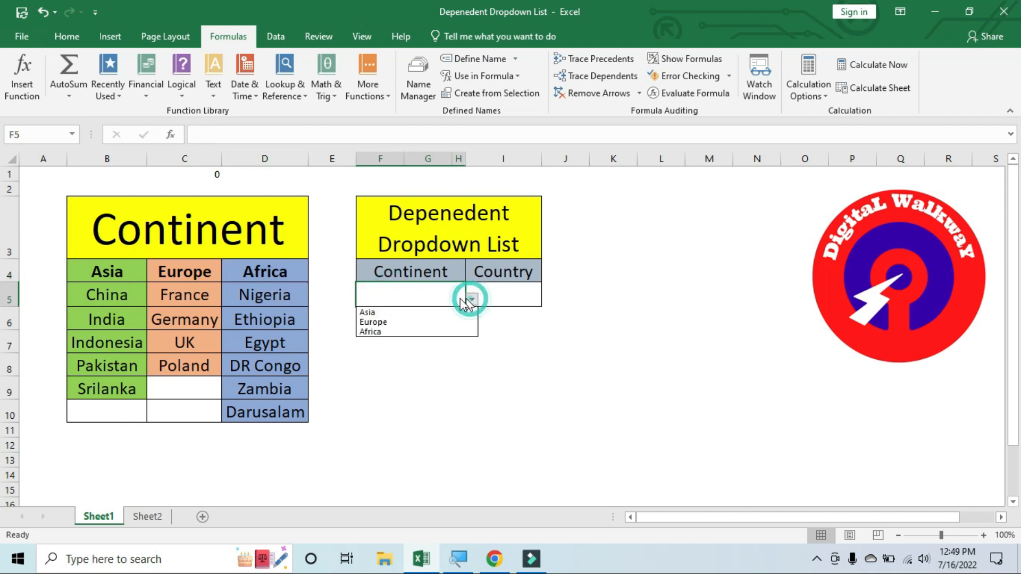
click(373, 313)
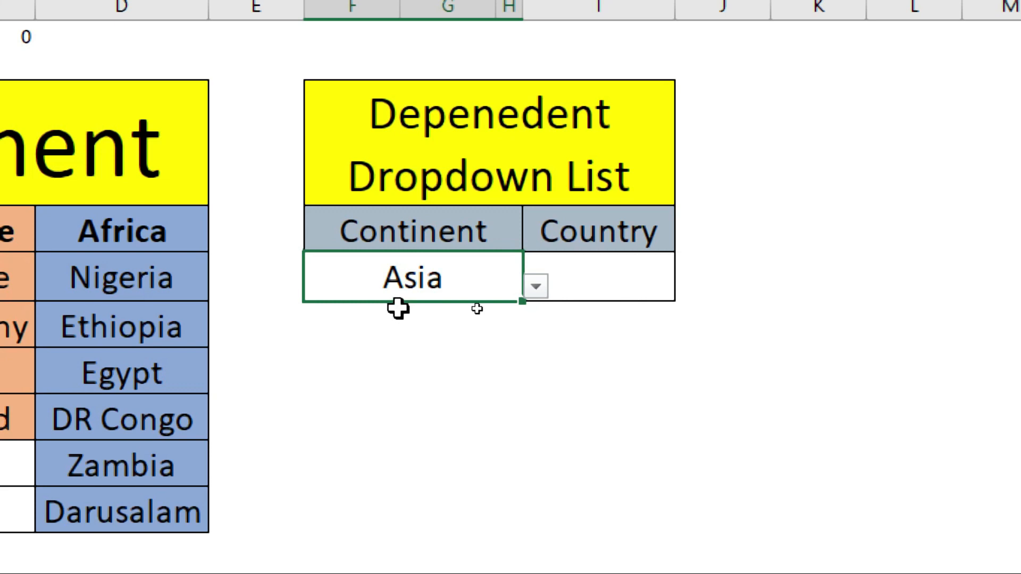
click(580, 276)
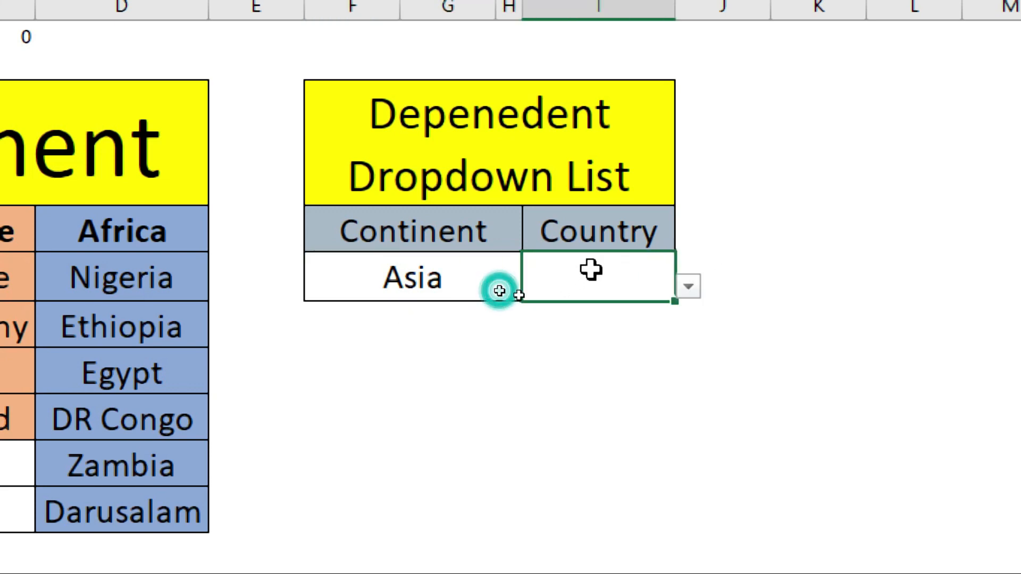
click(689, 288)
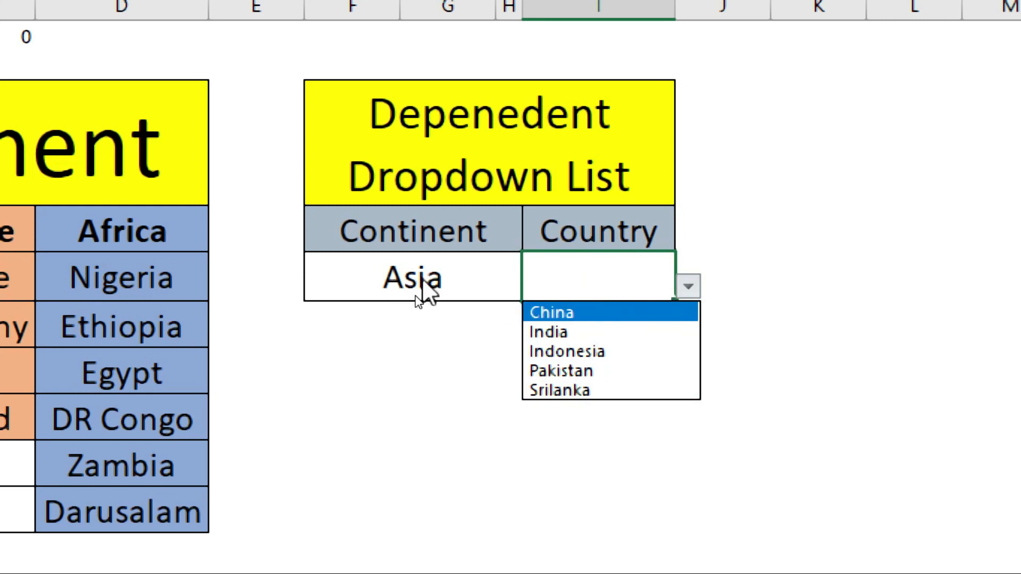
- Change the continent in F5 to Europe and display the country choices offered in I5
click(413, 289)
click(413, 290)
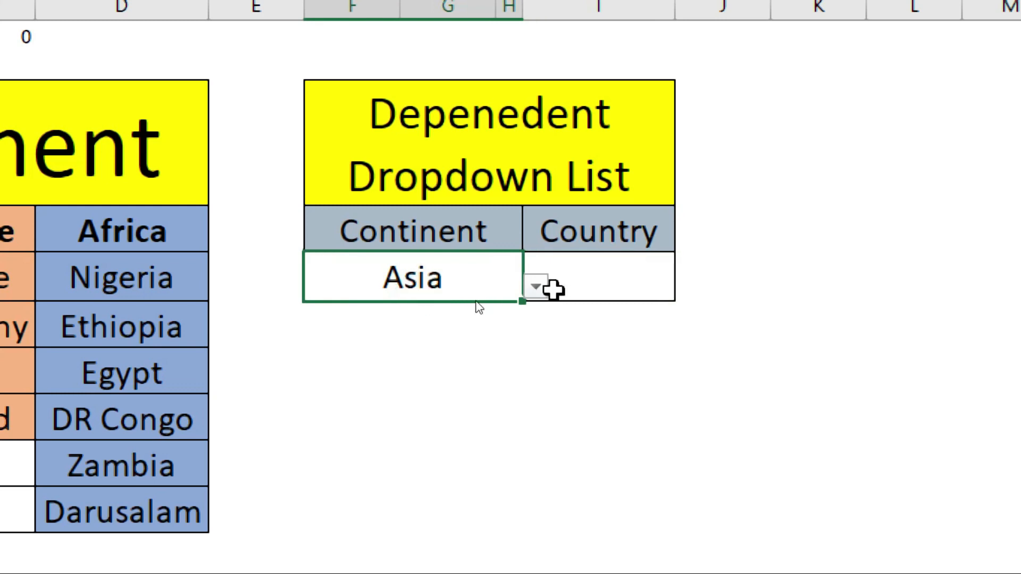
click(535, 287)
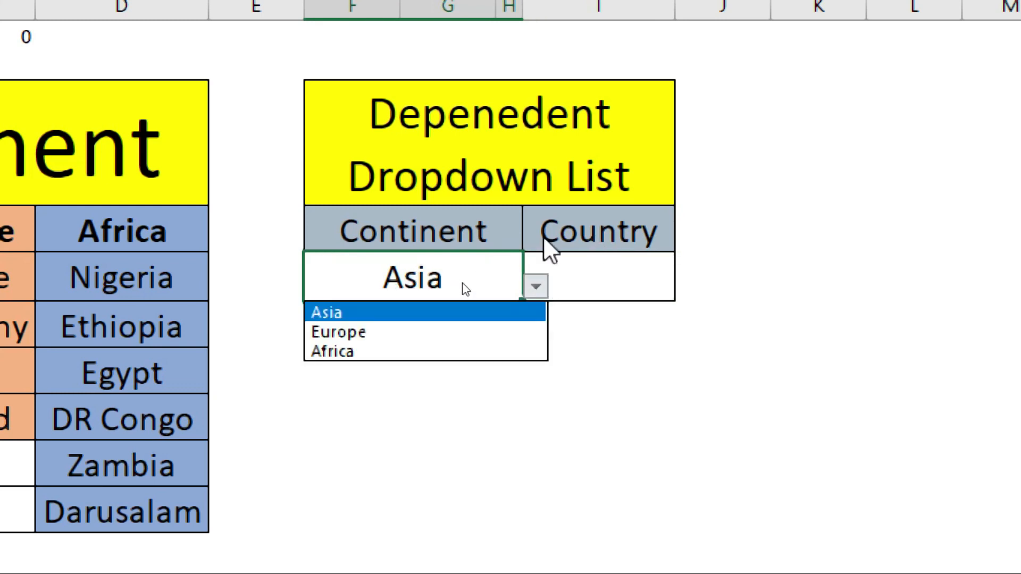
click(372, 331)
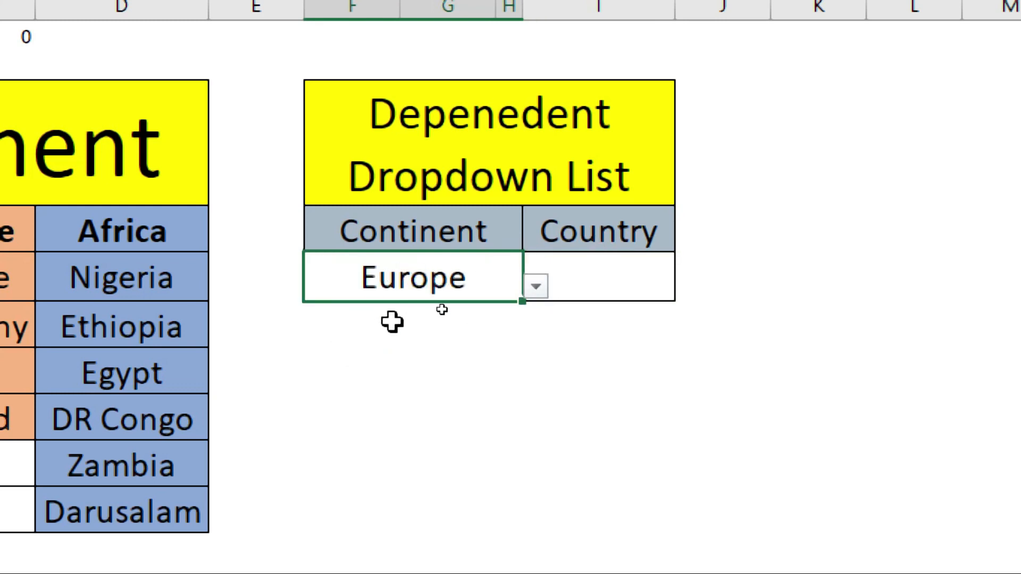
click(529, 292)
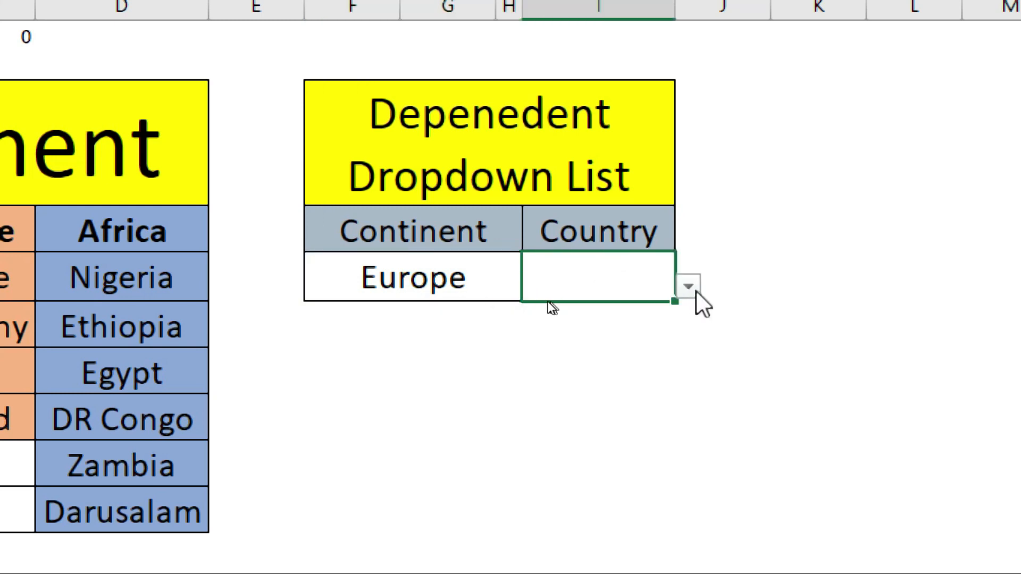
click(687, 286)
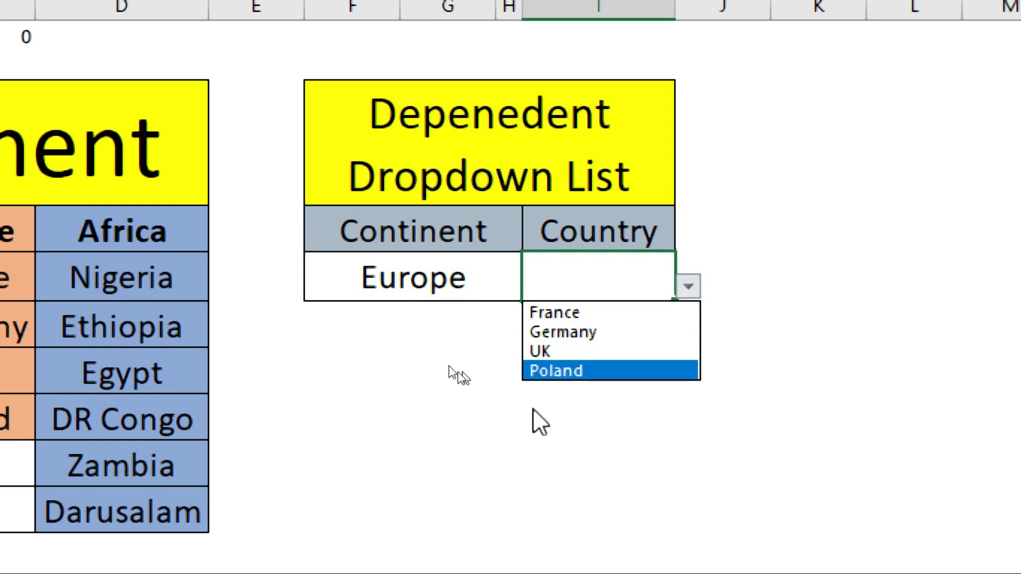
- Set the continent in F5 to Africa and check the country choices in I5 without picking one
click(406, 292)
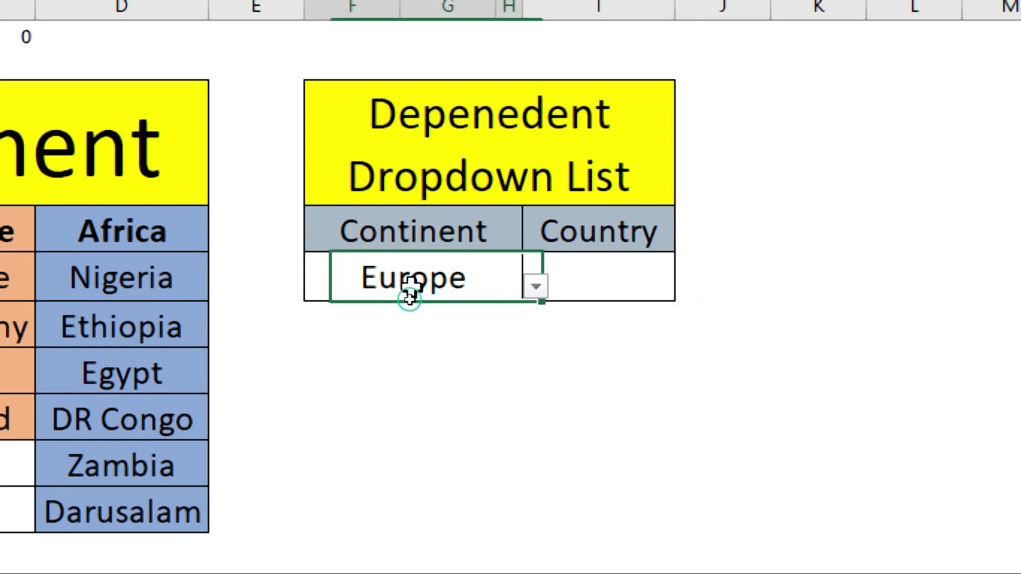
click(534, 288)
click(340, 352)
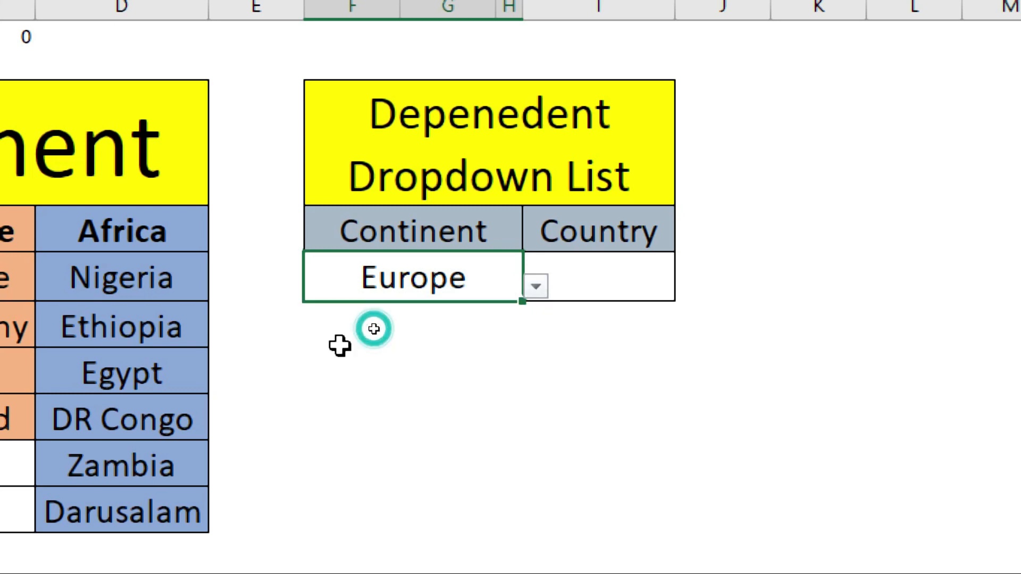
click(554, 301)
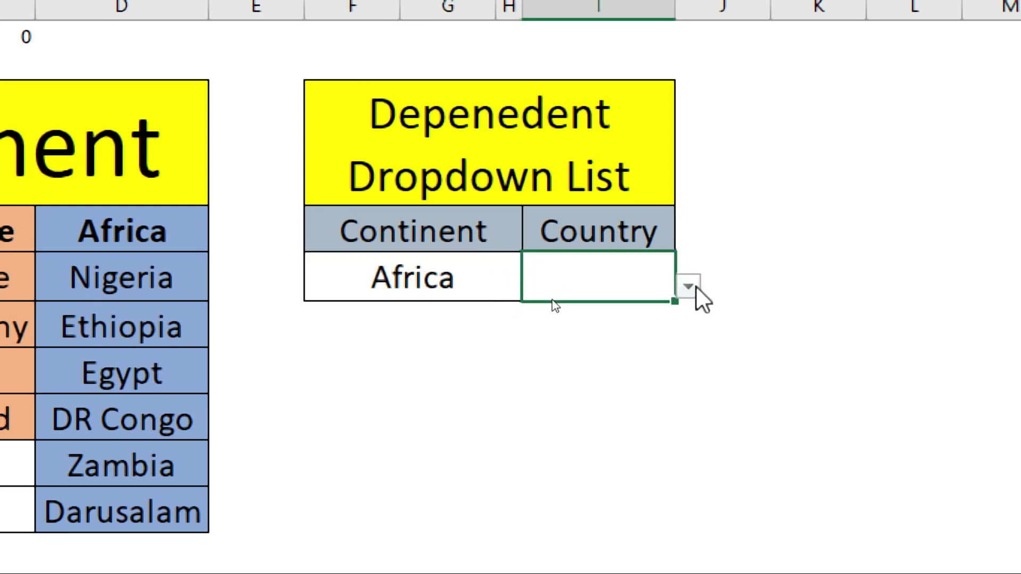
click(695, 287)
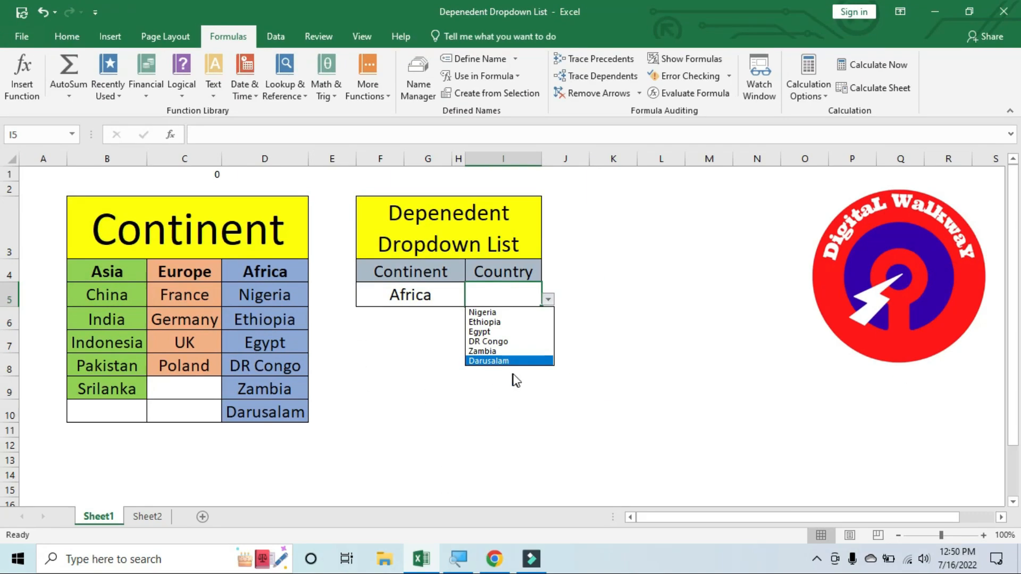
click(534, 402)
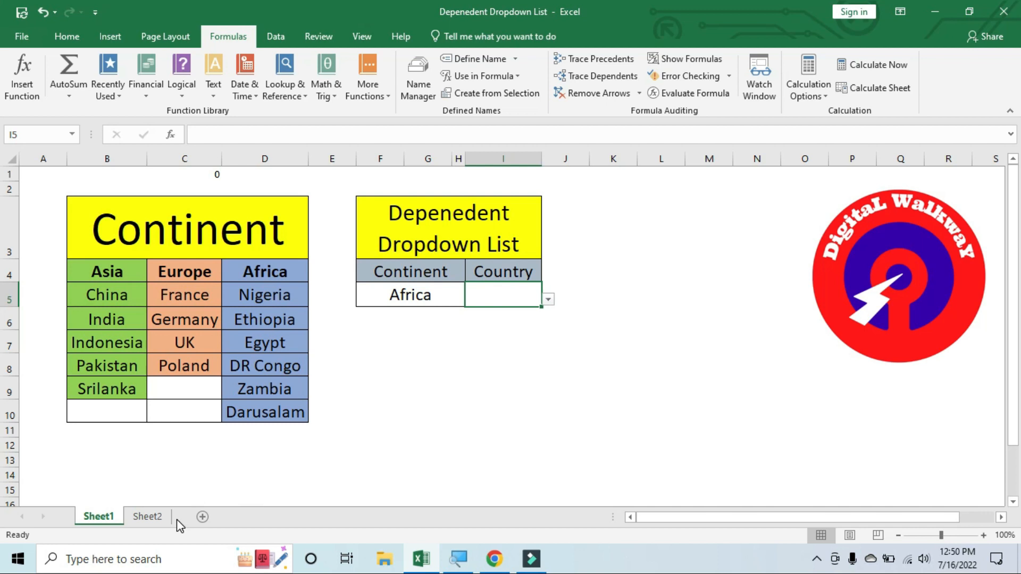
- Go to Sheet2 and examine the country ranges under the Asia, Europe and Africa headings
click(159, 518)
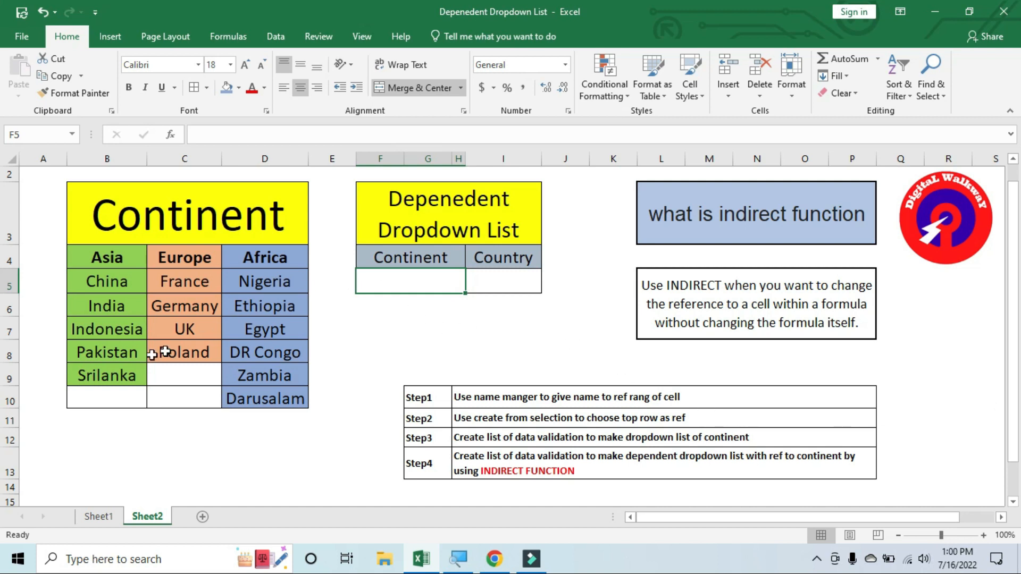
drag(109, 279, 113, 375)
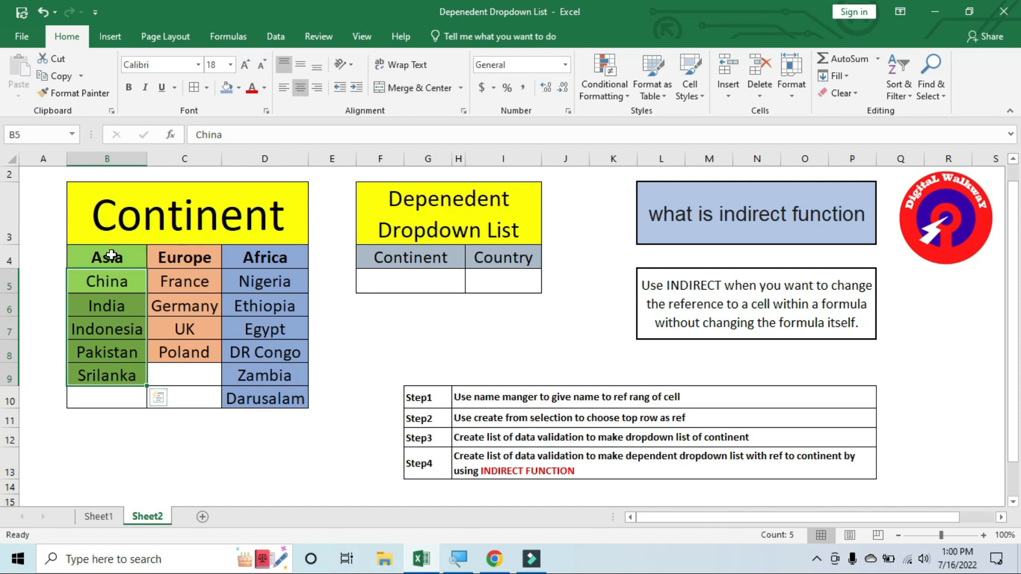
click(110, 256)
drag(110, 280, 122, 370)
drag(111, 280, 114, 375)
click(113, 250)
click(111, 285)
drag(111, 290, 108, 376)
drag(177, 282, 183, 354)
drag(259, 289, 237, 391)
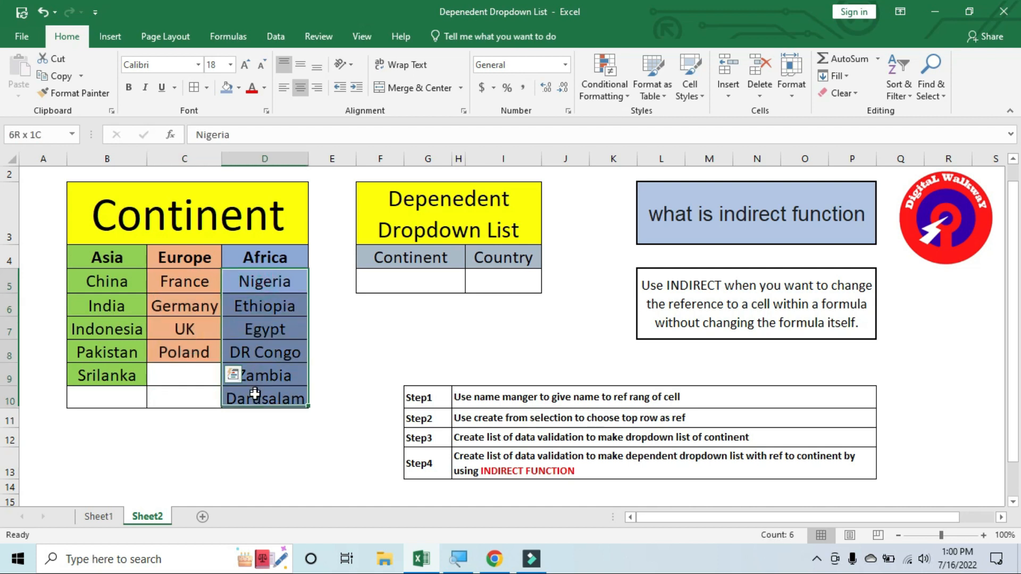
click(95, 260)
drag(100, 283, 93, 355)
click(115, 358)
click(135, 460)
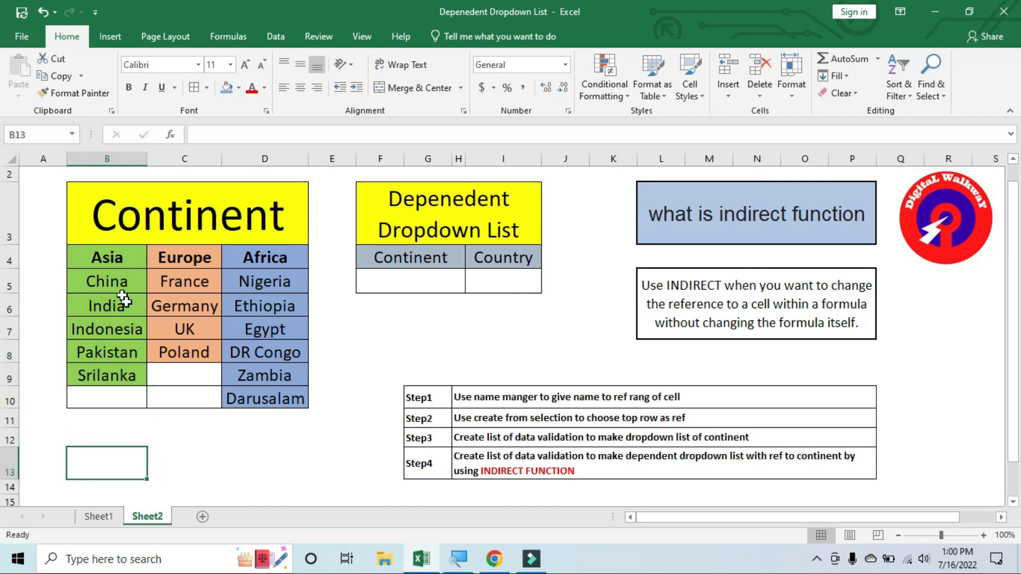
- Define a workbook-scoped name Asia in the Name Manager that refers to =Sheet2!$B$5:$B$9
click(230, 42)
click(413, 97)
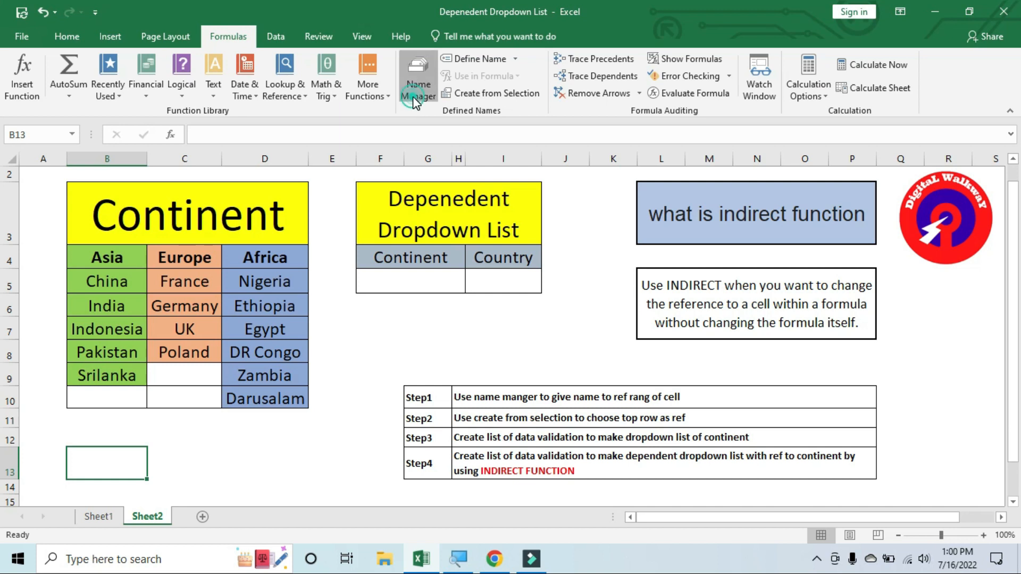
click(553, 65)
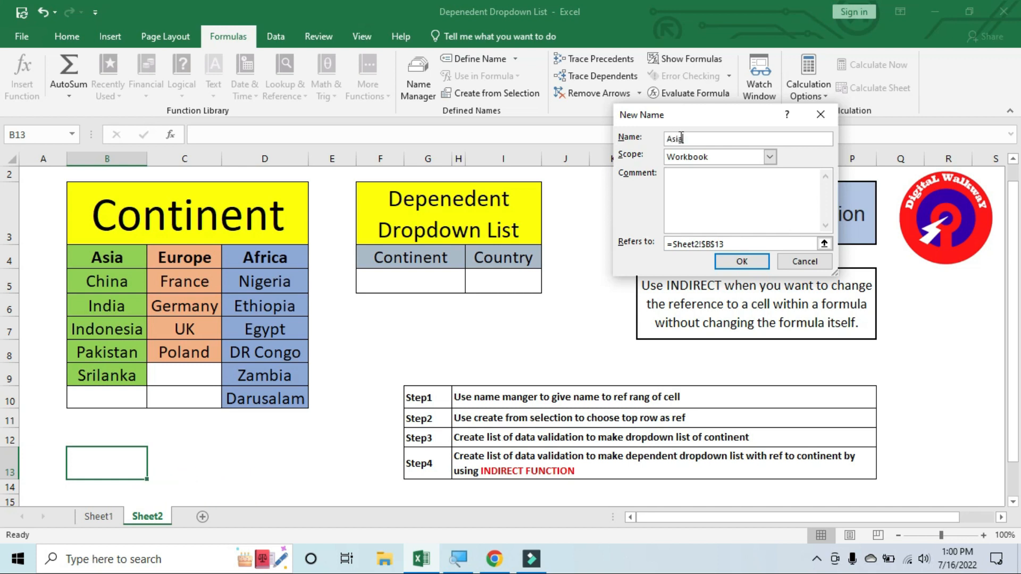
click(825, 244)
drag(119, 282, 130, 375)
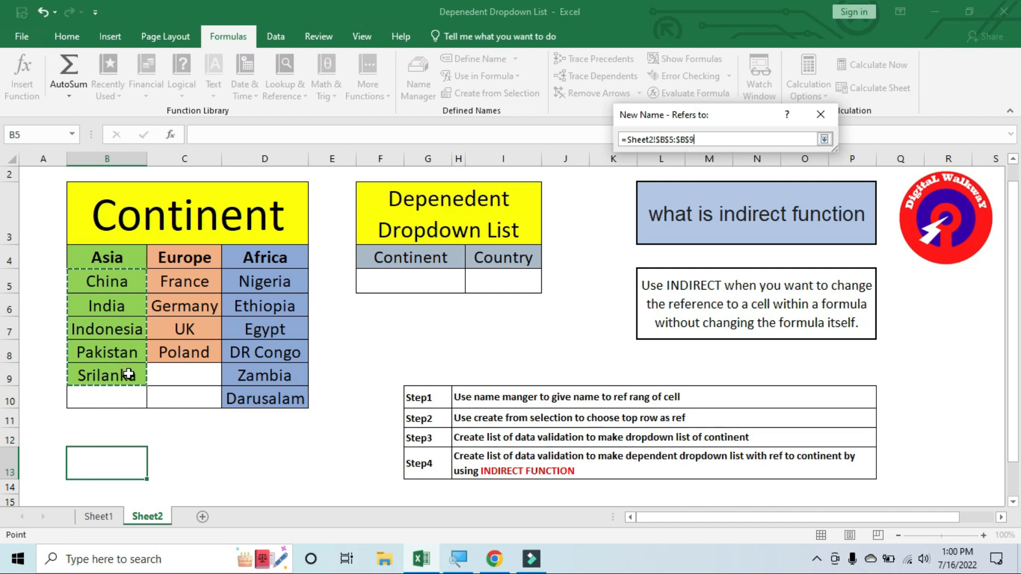
click(824, 140)
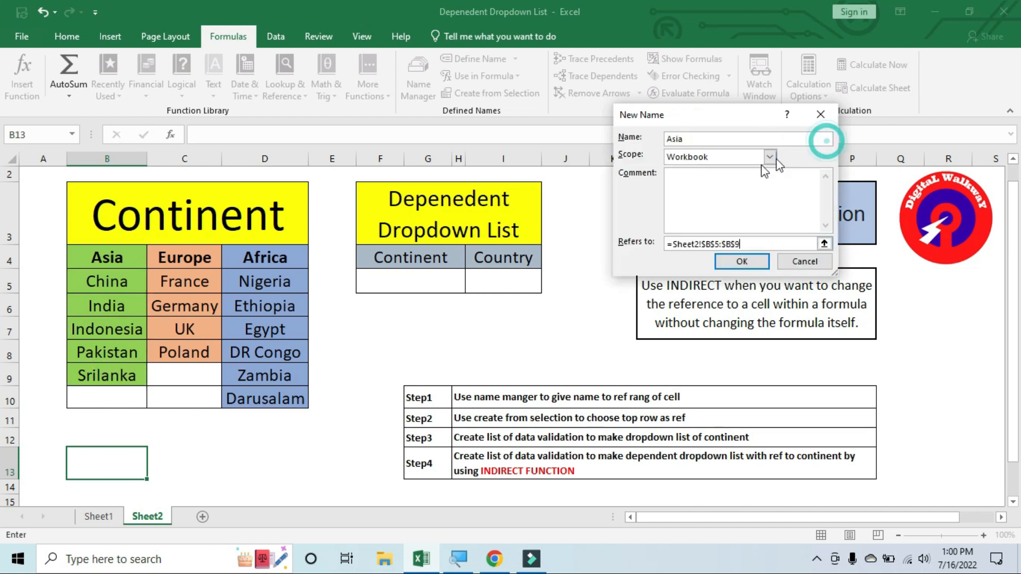
click(745, 261)
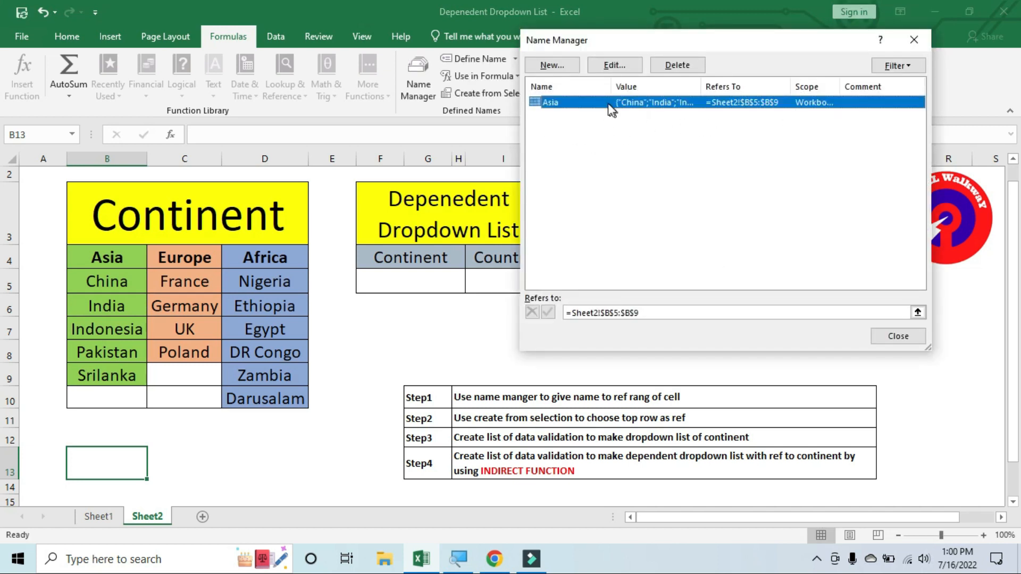
- Define a workbook-scoped name Europe that refers to =Sheet2!$C$5:$C$8
click(551, 65)
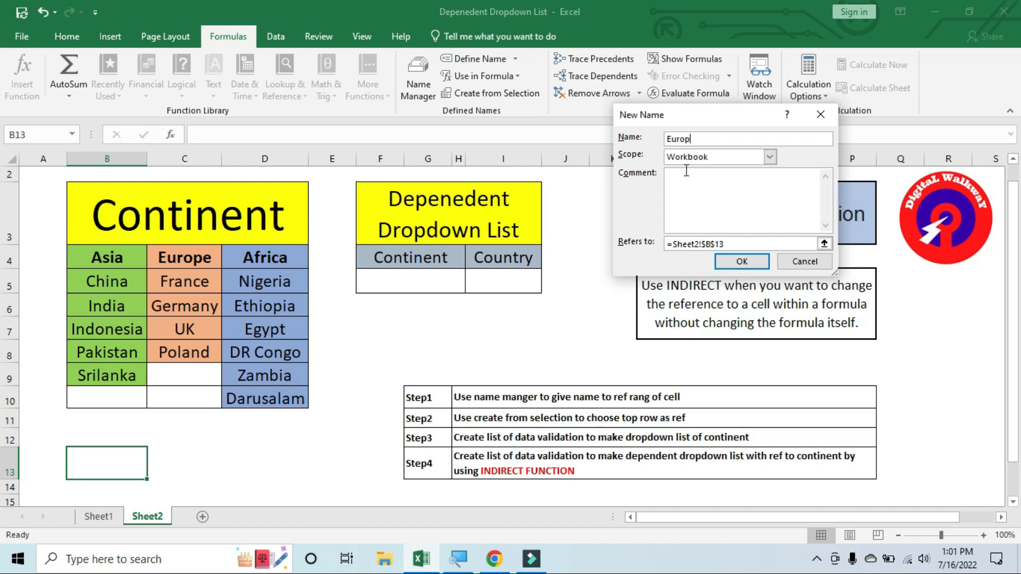
click(825, 246)
drag(198, 279, 201, 351)
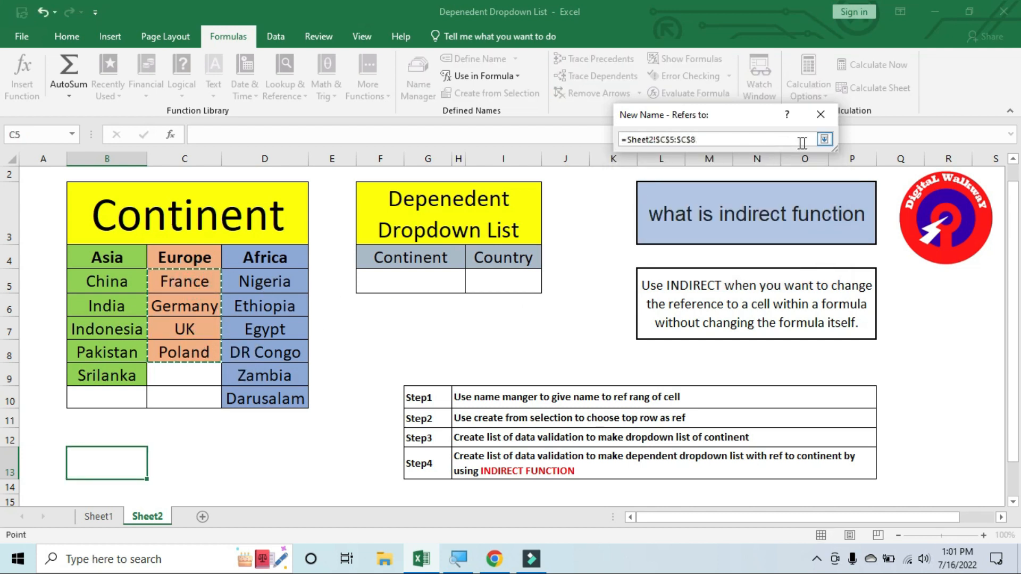
click(826, 139)
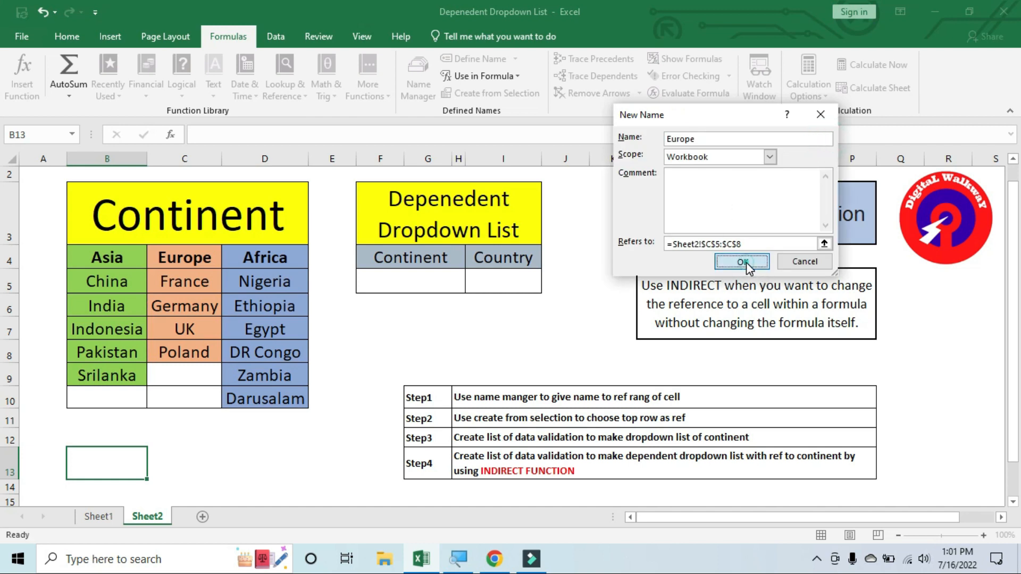
click(743, 262)
- Define a workbook-scoped name Africa that refers to =Sheet2!$D$5:$D$10 and close the Name Manager
key(Escape)
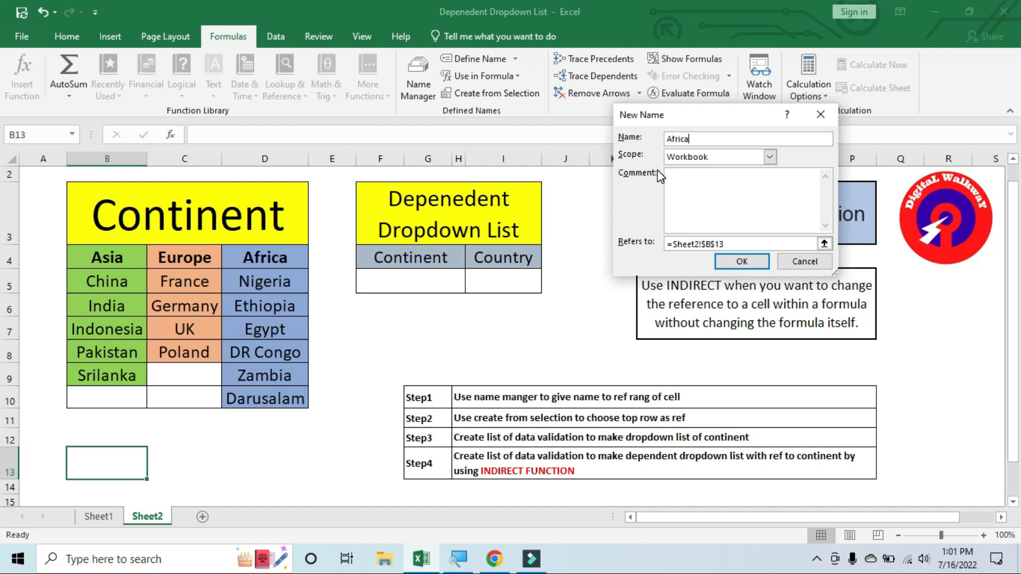
click(824, 246)
drag(253, 278, 266, 400)
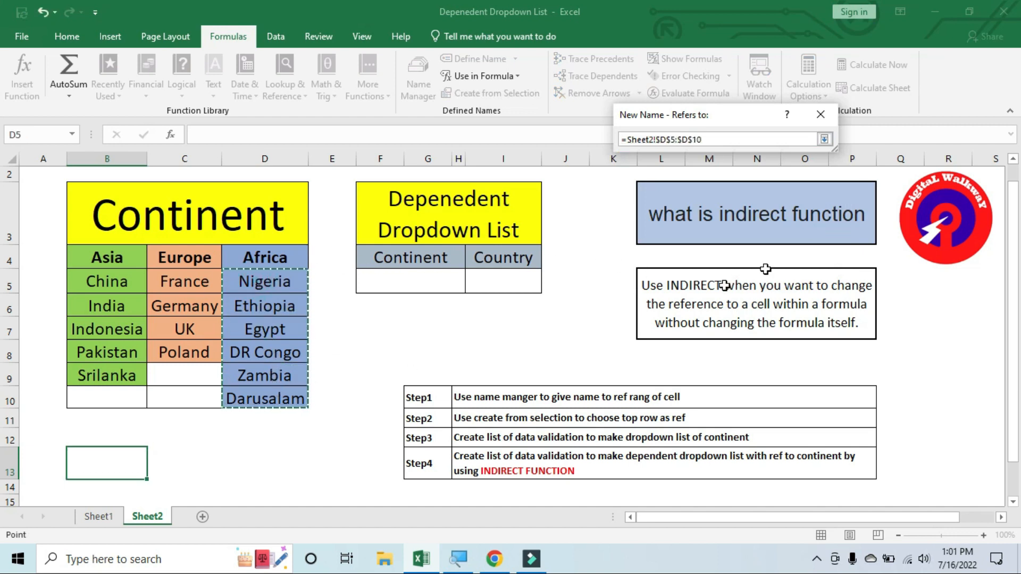
click(825, 140)
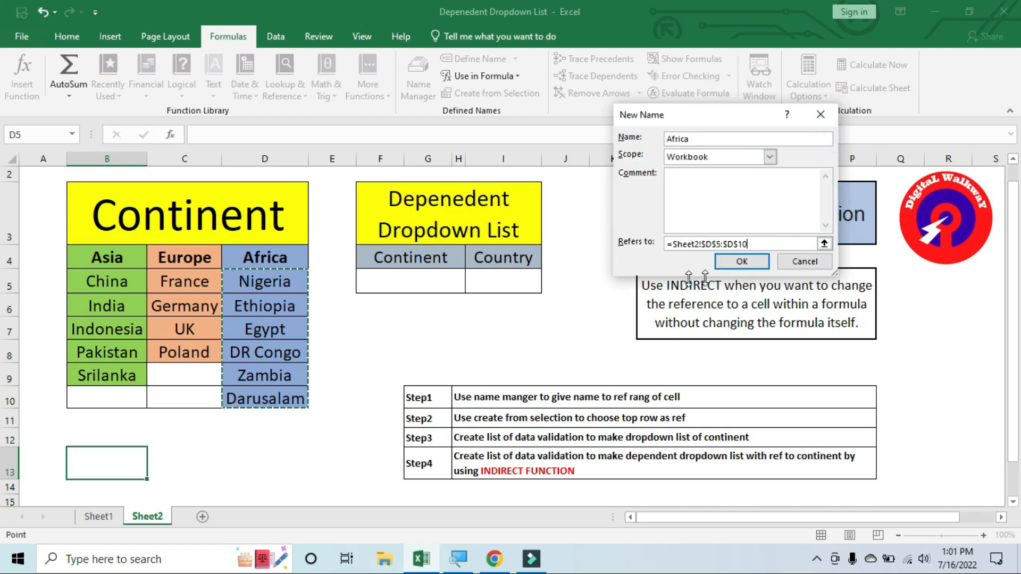
click(743, 262)
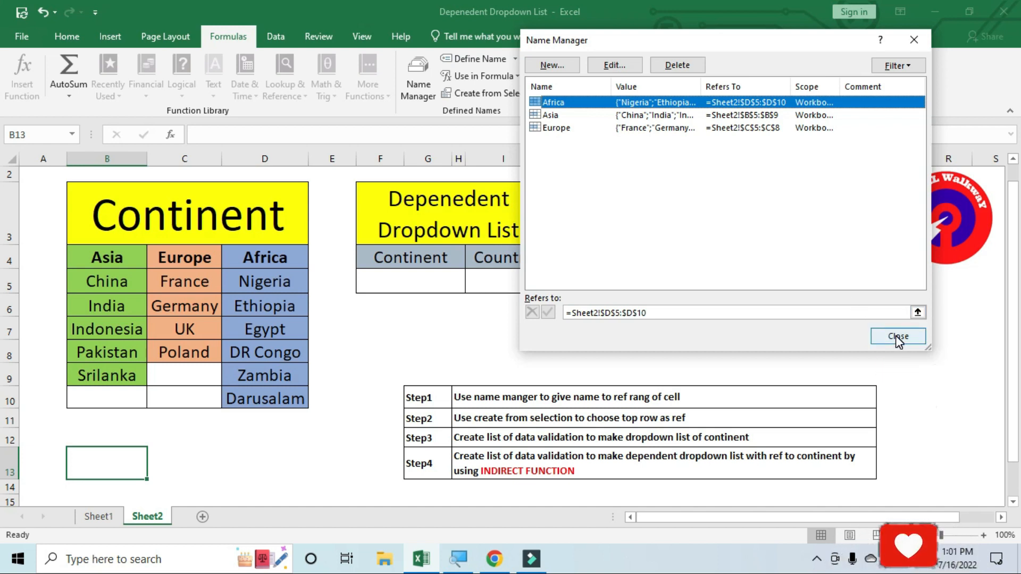
click(898, 337)
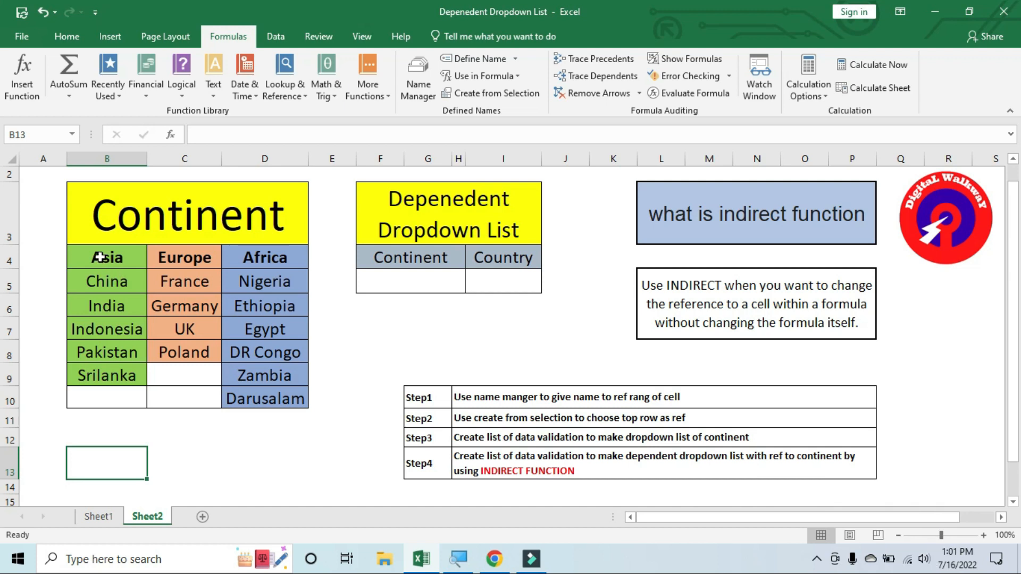
- Create names from the top row of the Asia (B4:B9), Europe (C4:C8) and Africa (D4:D10) ranges together
drag(103, 258, 269, 259)
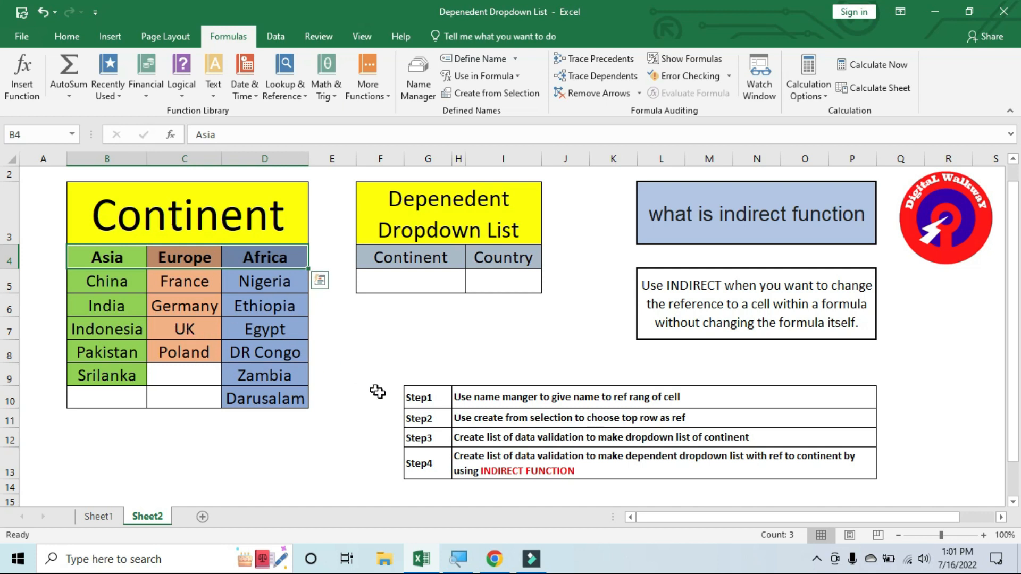
click(348, 471)
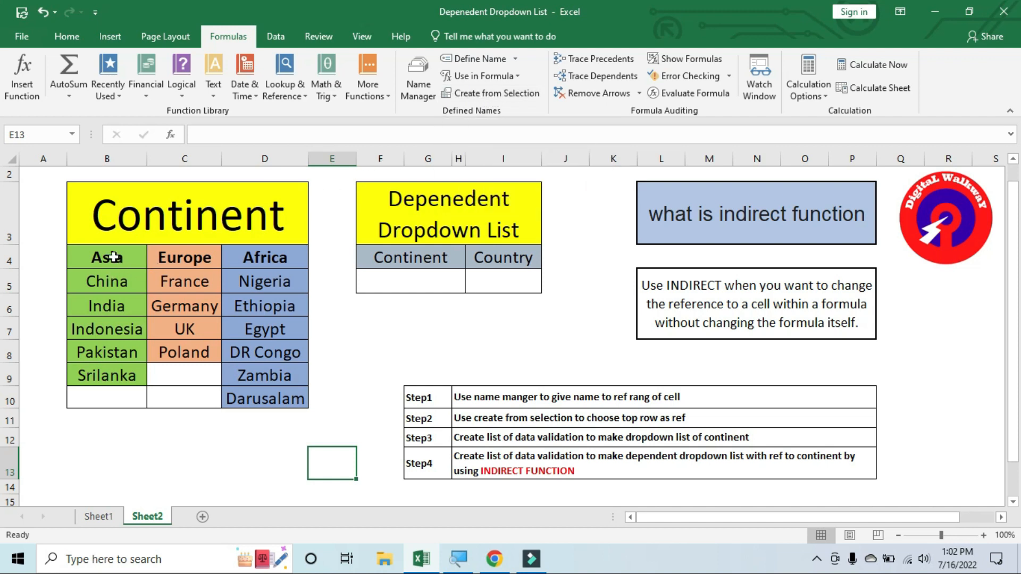
drag(113, 256, 112, 373)
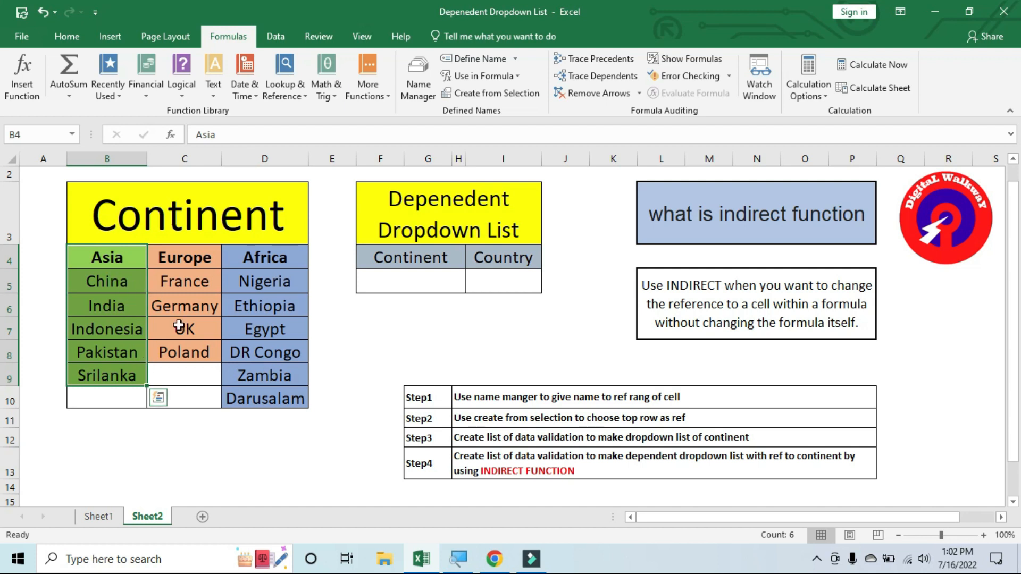
drag(179, 258, 186, 347)
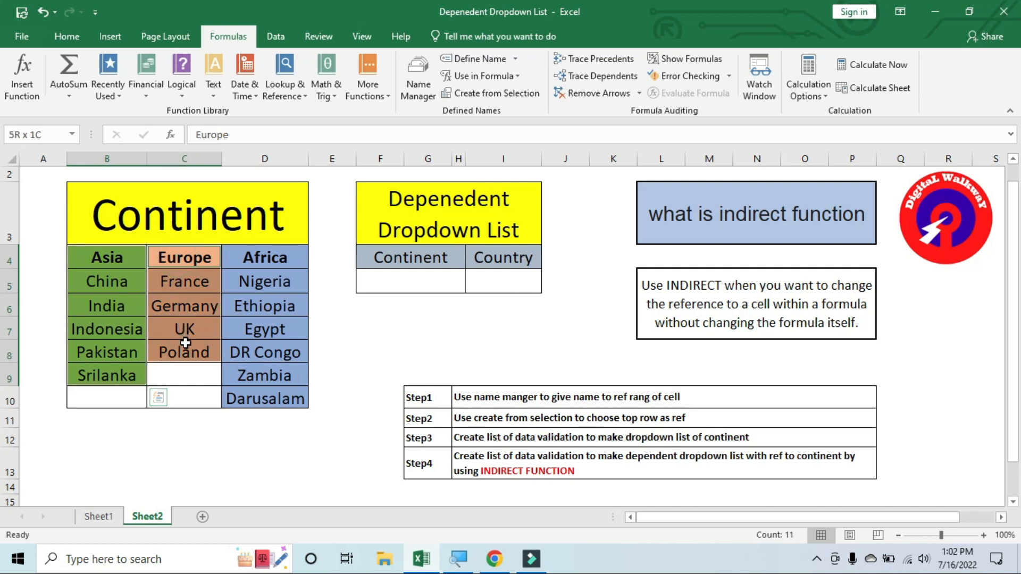
drag(267, 257, 269, 391)
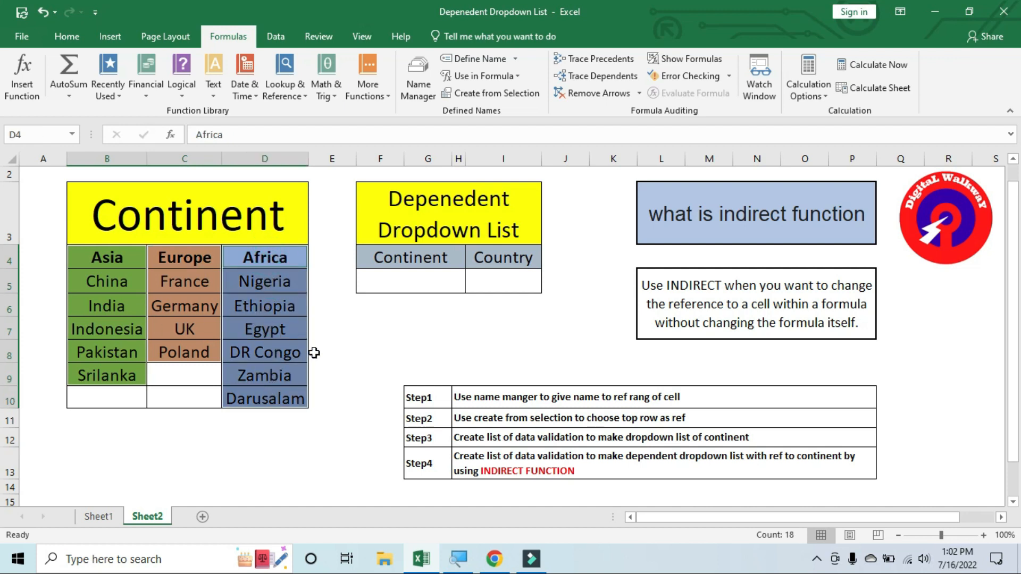
click(514, 99)
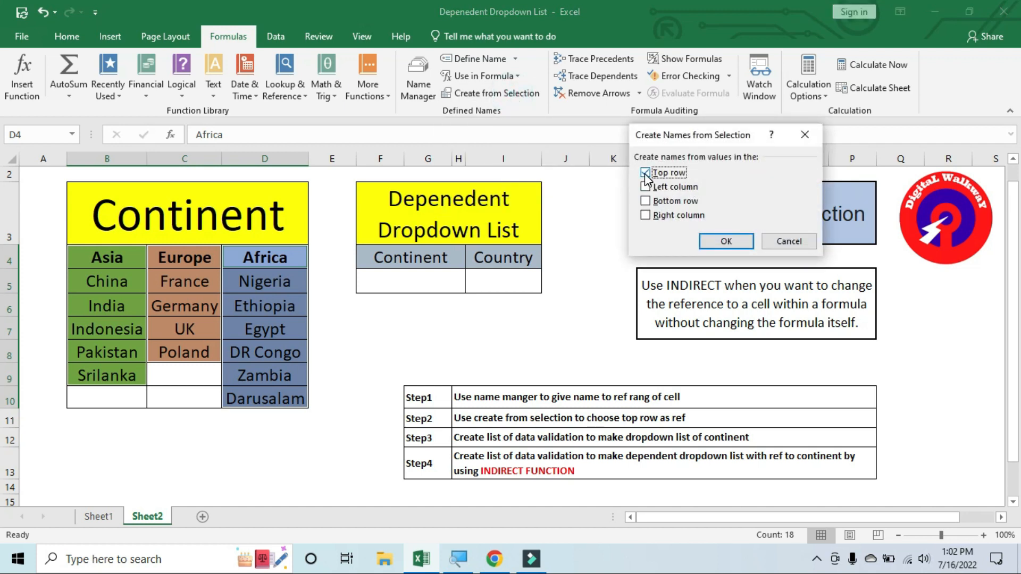
click(737, 243)
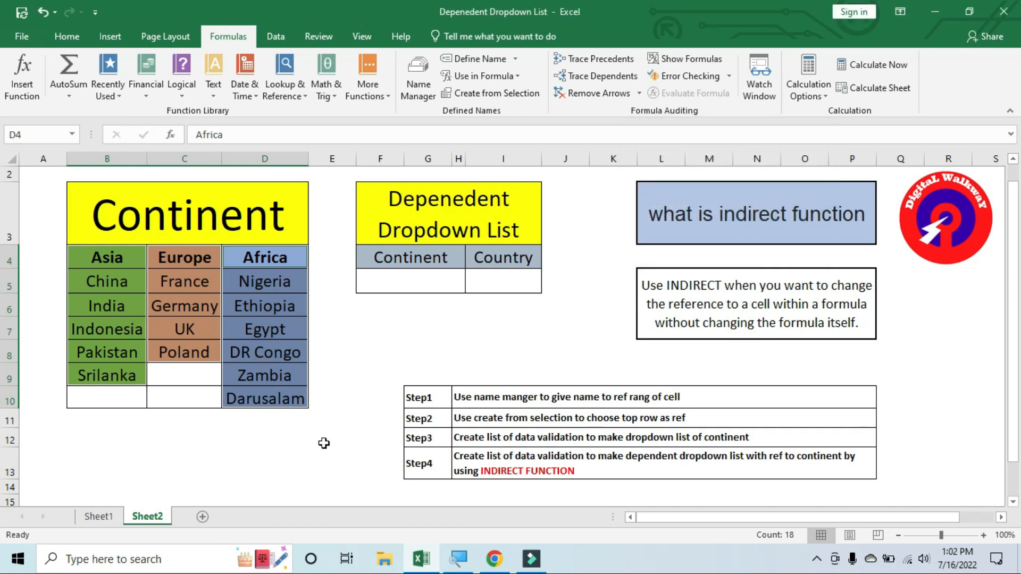
click(335, 476)
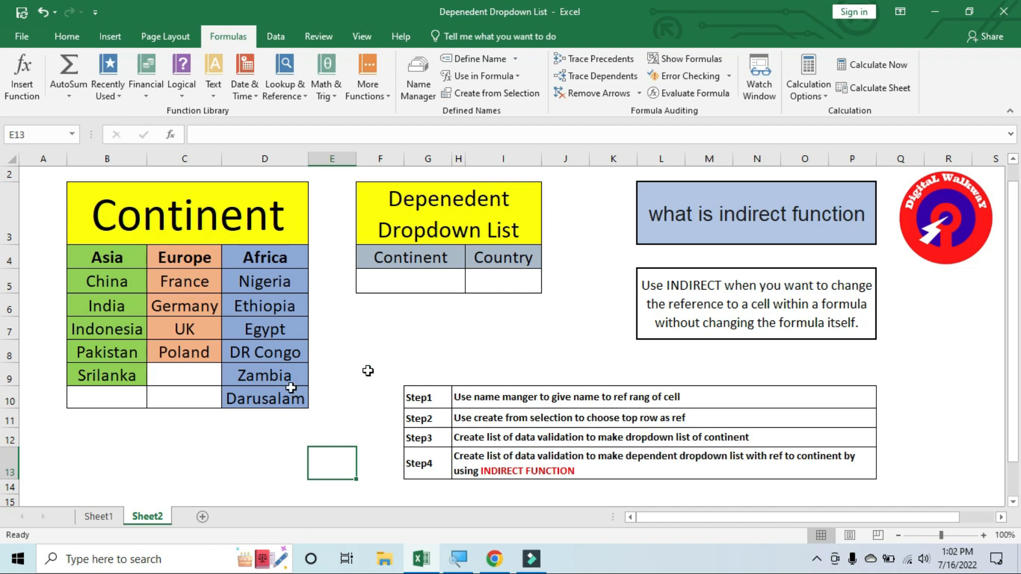
- Add a list data validation to Continent cell F5 with the source =$B$4:$D$4
click(400, 288)
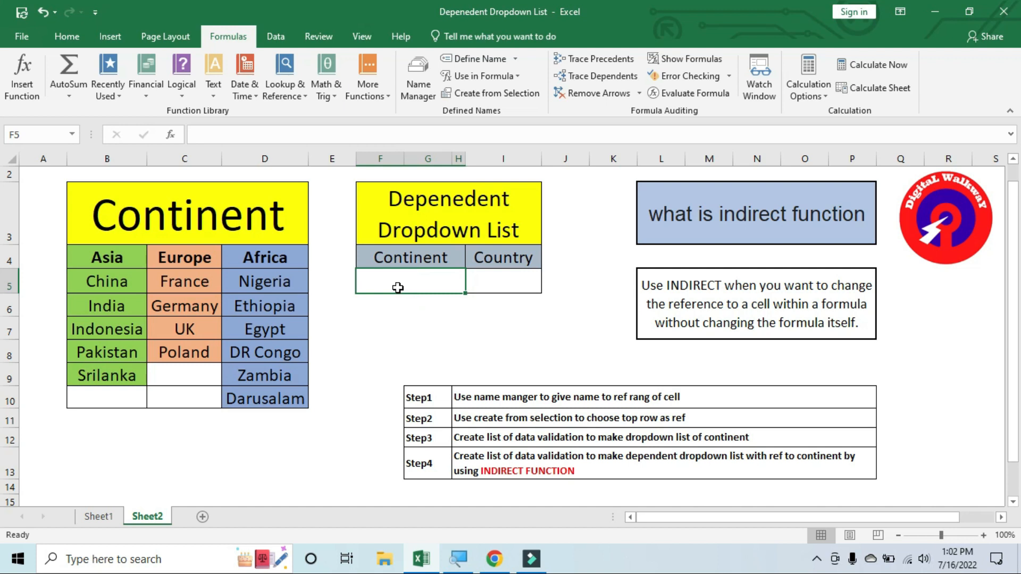
click(283, 40)
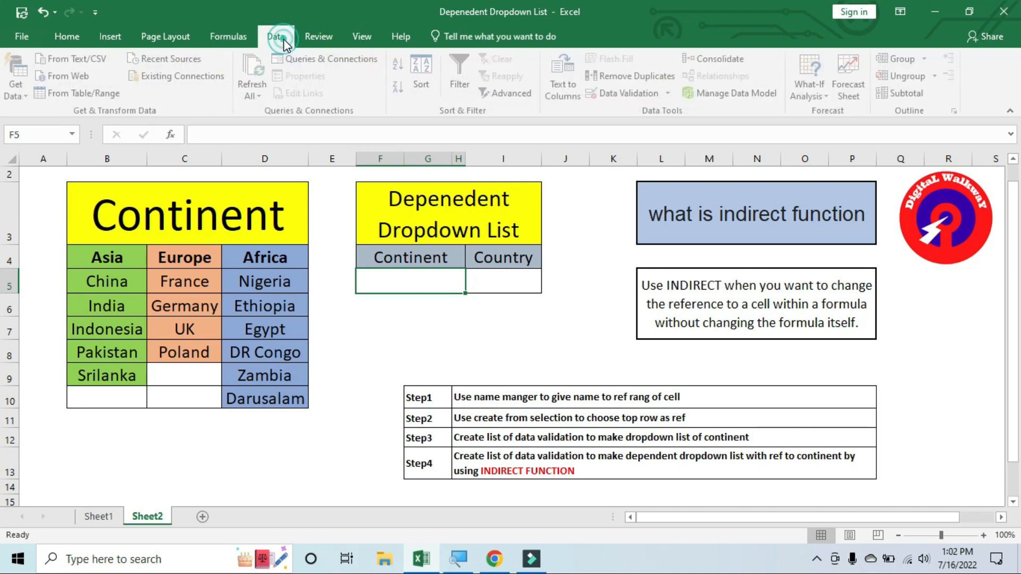
click(639, 95)
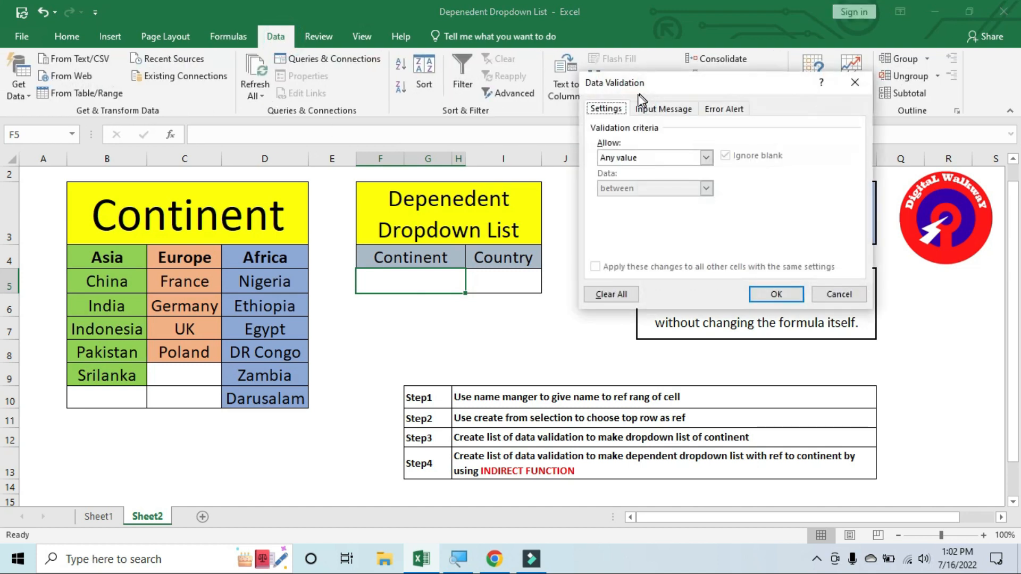
click(706, 157)
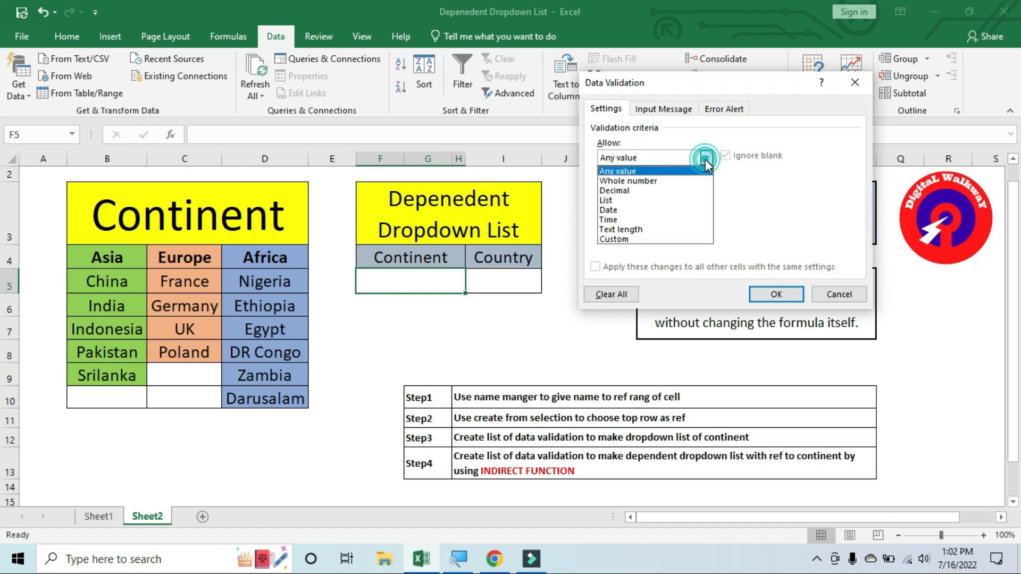
click(609, 200)
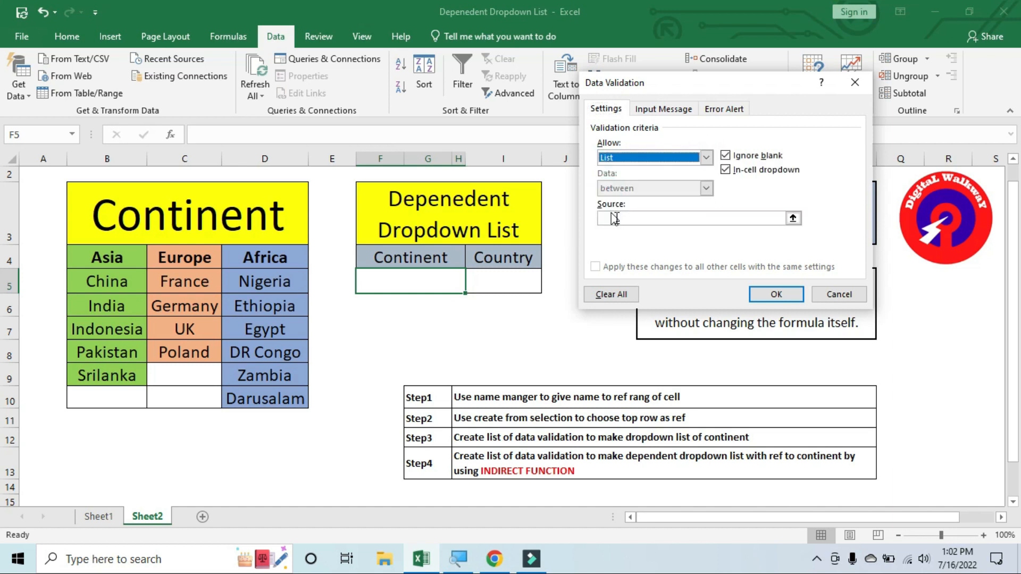
click(794, 219)
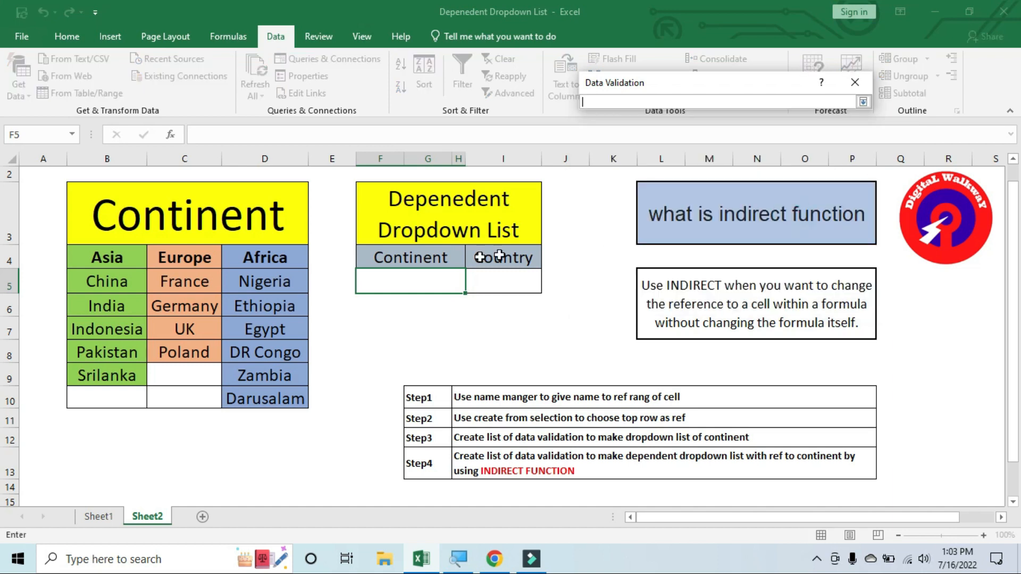
drag(96, 258, 267, 264)
click(863, 102)
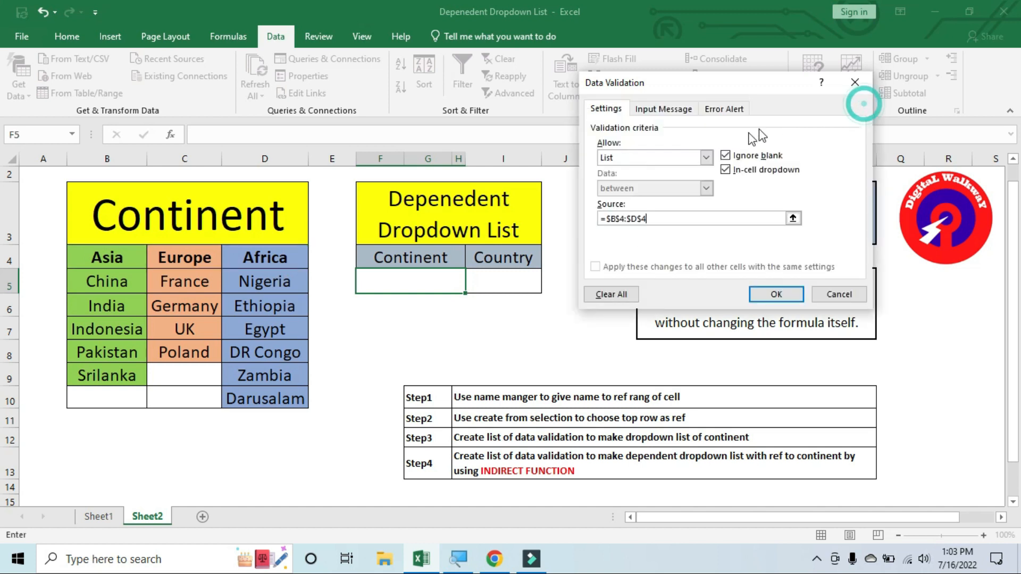
click(777, 292)
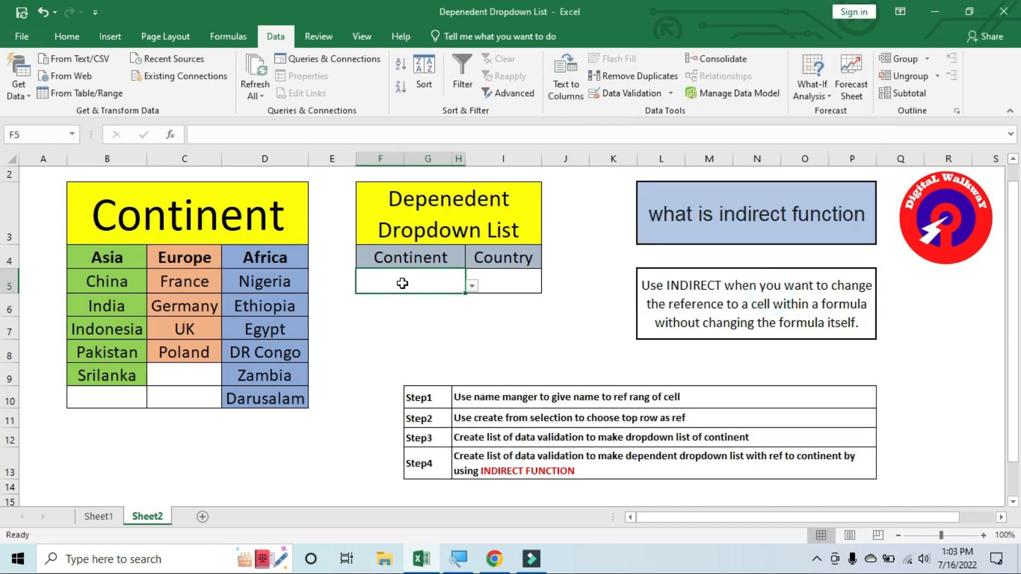
- Try Asia and Europe in the F5 continent dropdown and leave Africa selected
click(472, 285)
click(378, 294)
click(472, 285)
click(375, 307)
click(471, 286)
click(379, 318)
- Jump to the named ranges Asia, Europe and Africa in turn and check which country cells each one covers
click(73, 136)
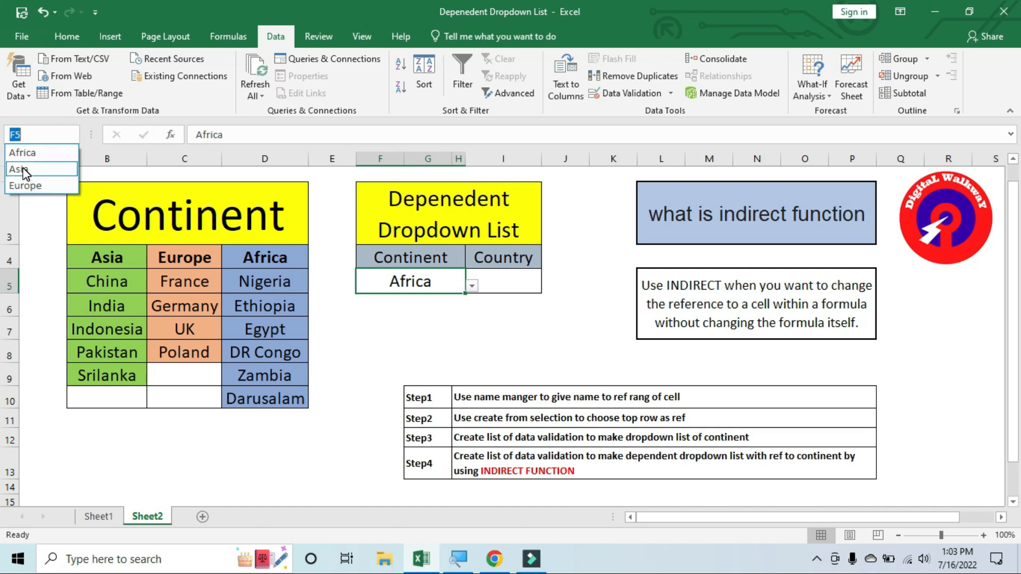
click(23, 171)
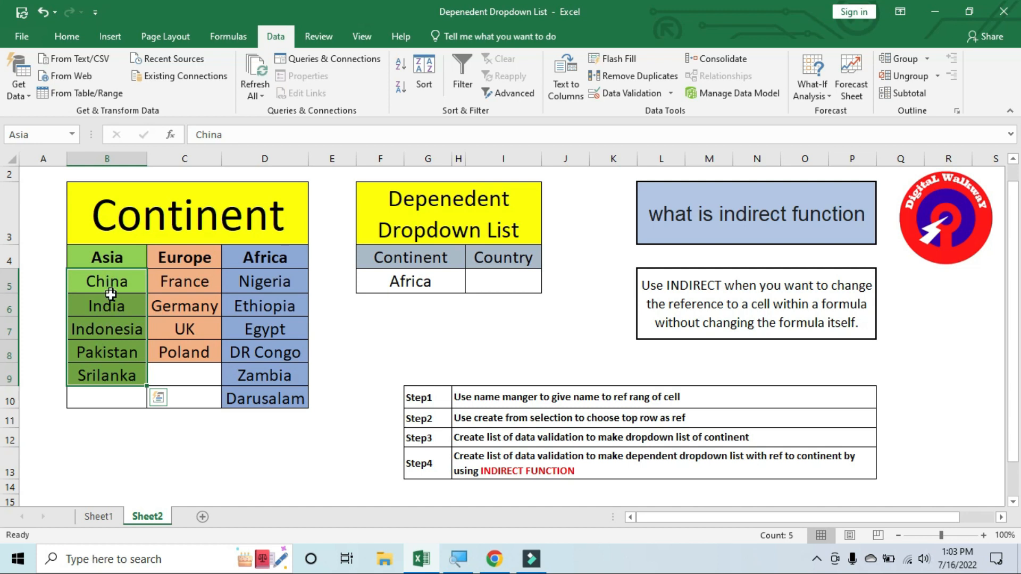
click(71, 134)
click(22, 185)
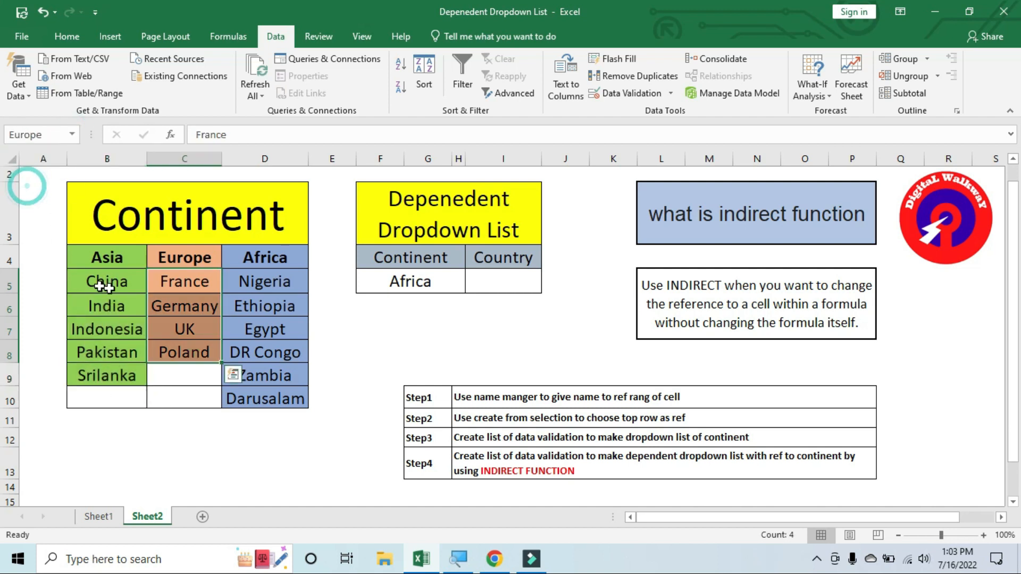
click(71, 135)
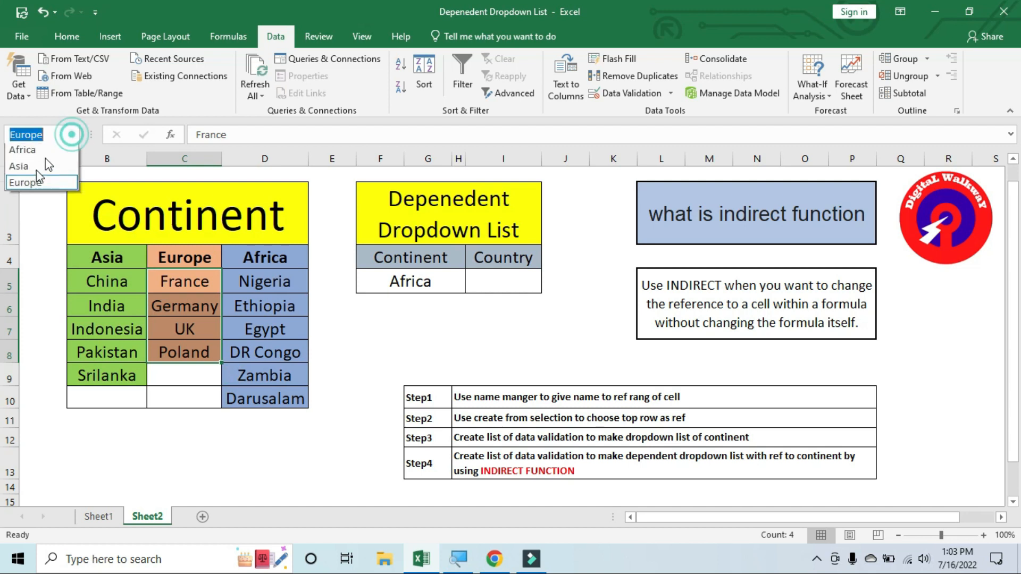
click(24, 151)
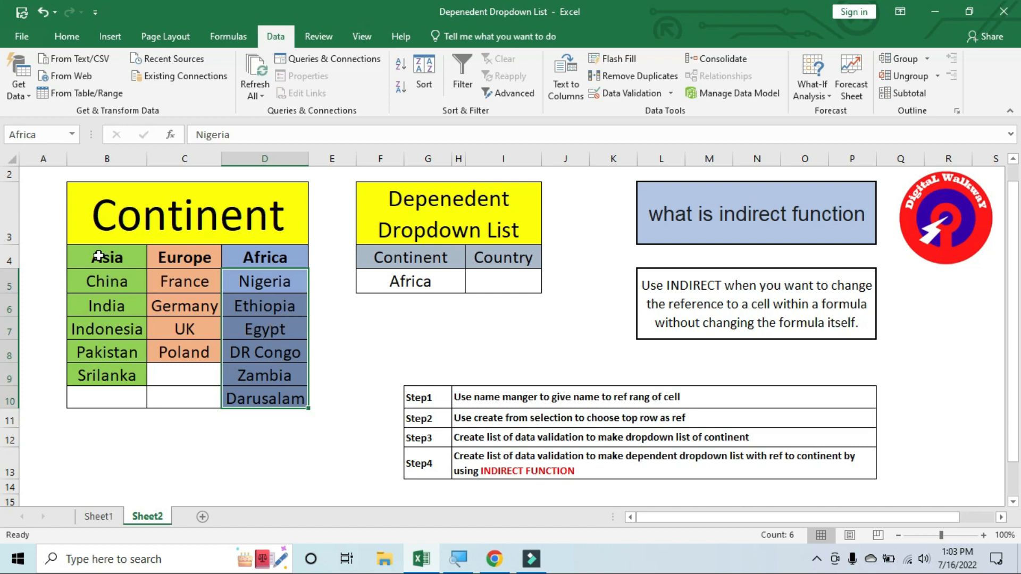
click(113, 291)
click(189, 284)
click(230, 286)
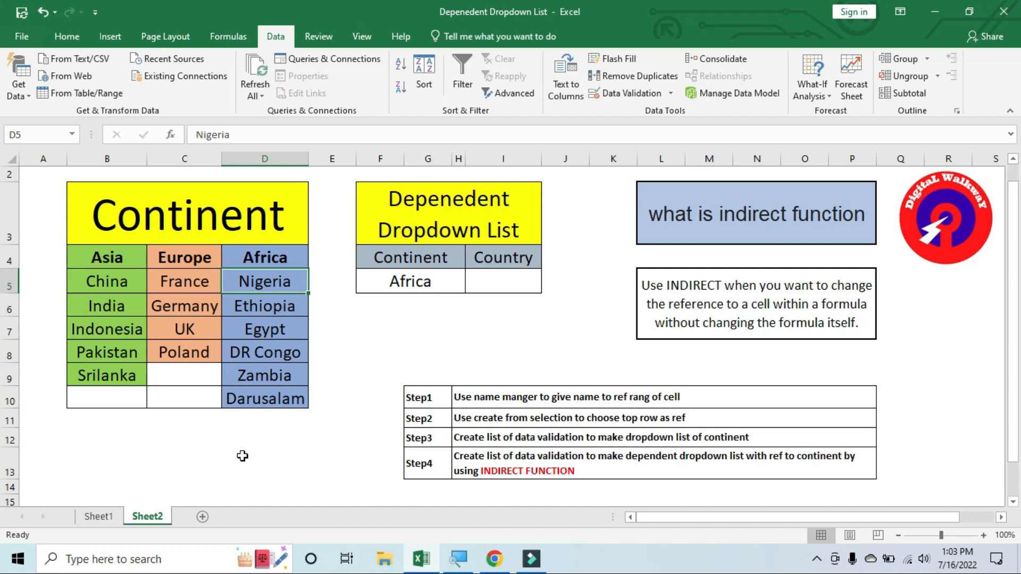
- Enter the formula =INDIRECT(C12) in cell C13
click(181, 458)
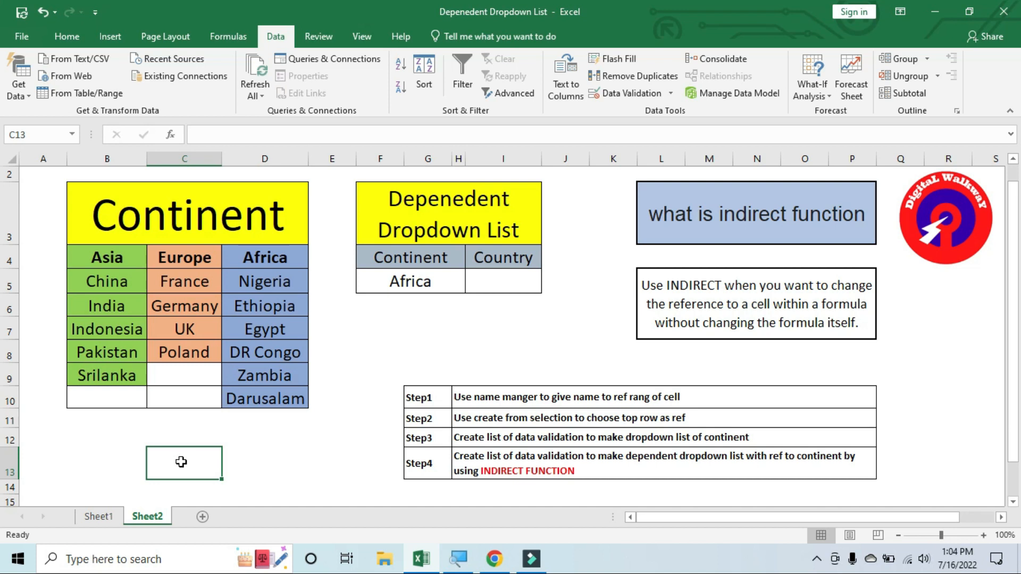
text(=in)
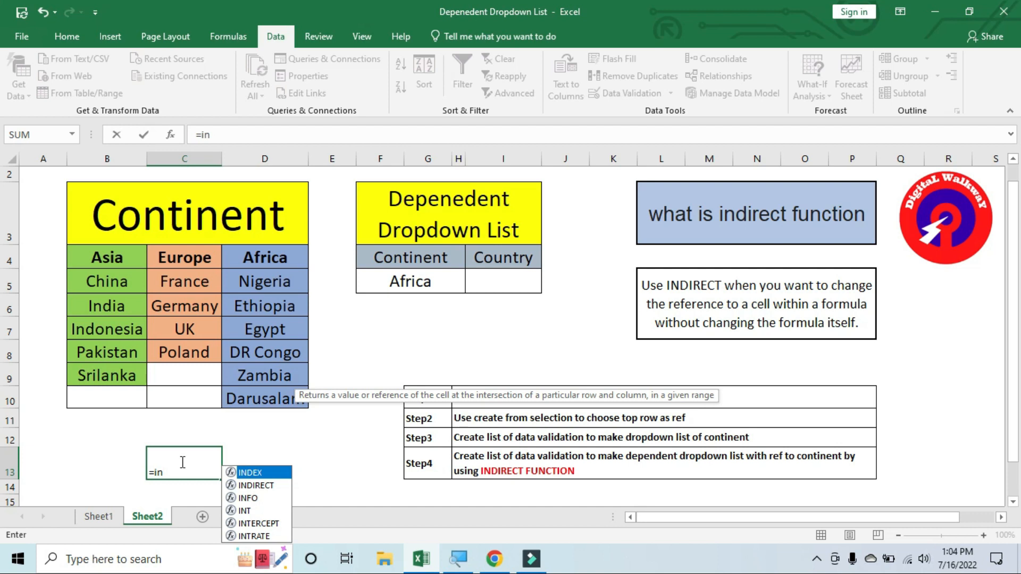
text(r)
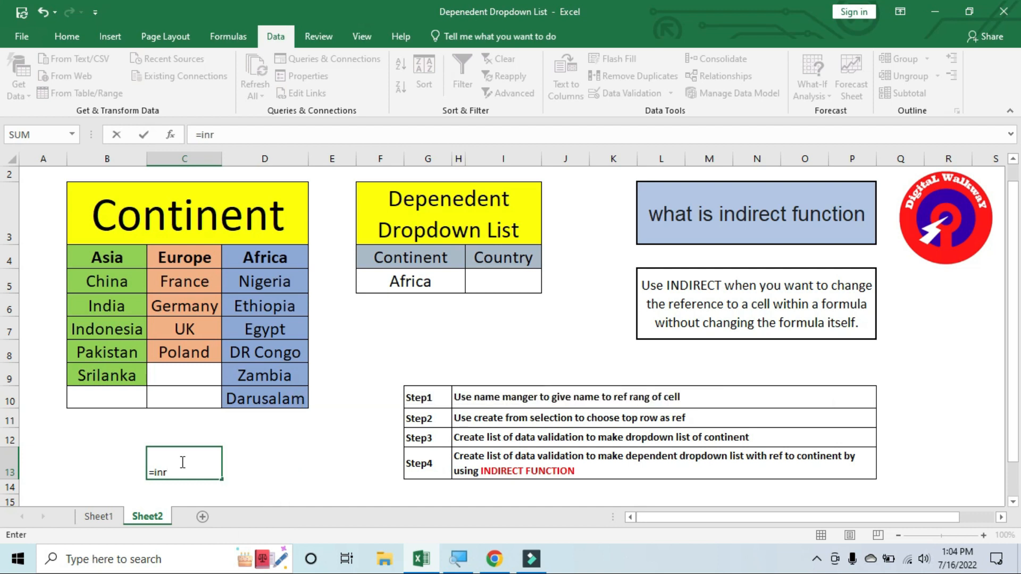
key(BackSpace)
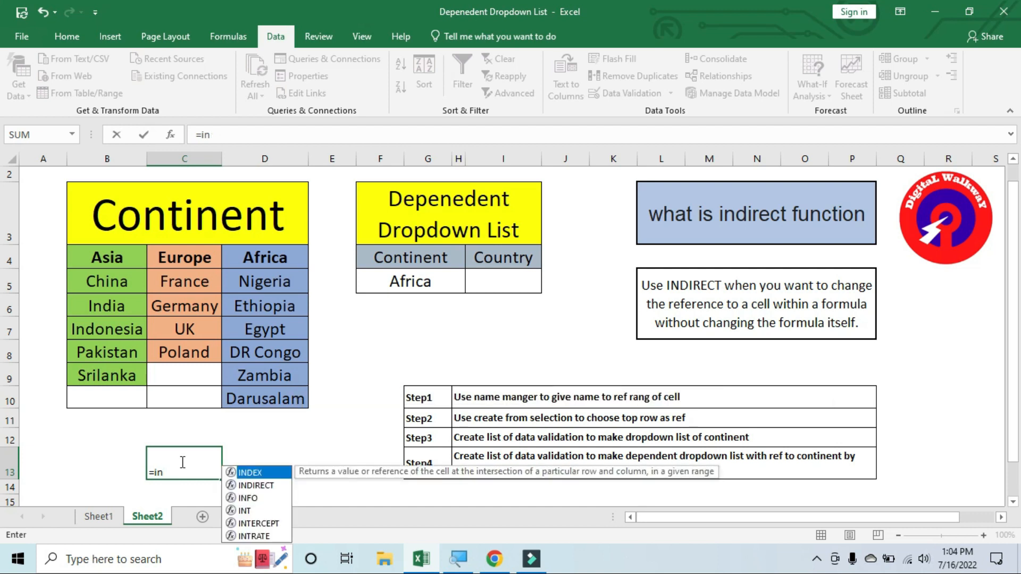
text(d)
key(Down)
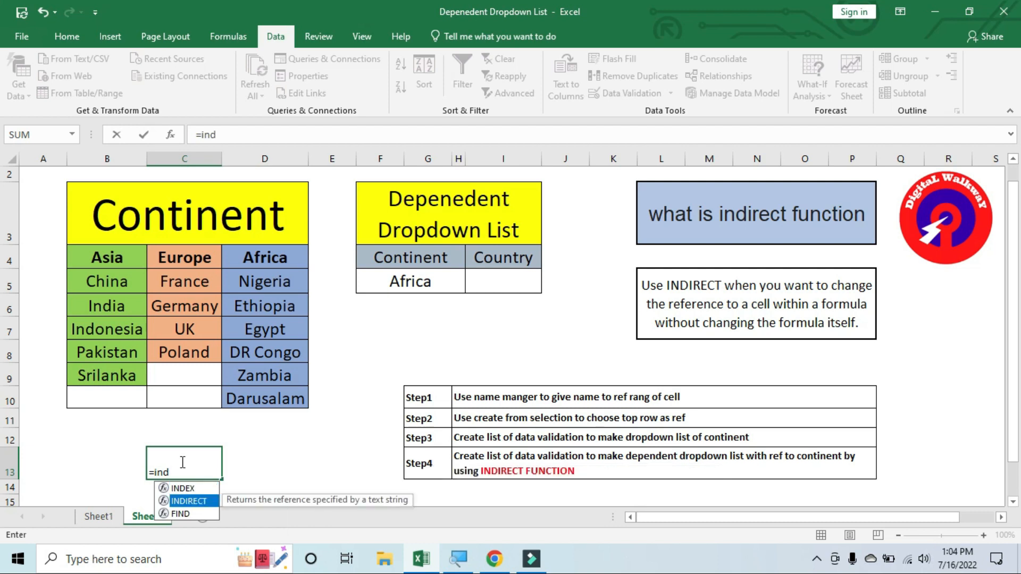
key(Tab)
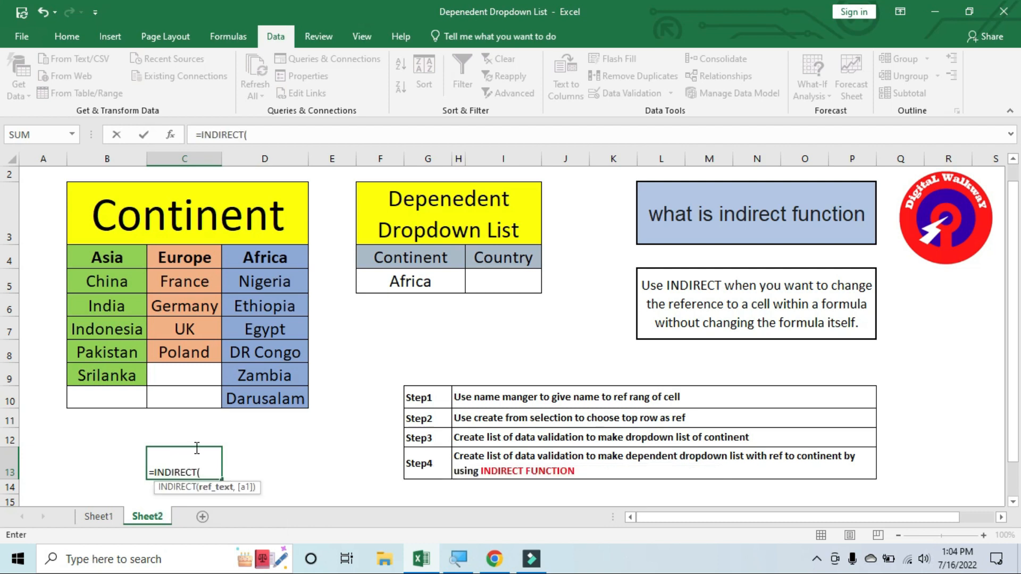
click(194, 436)
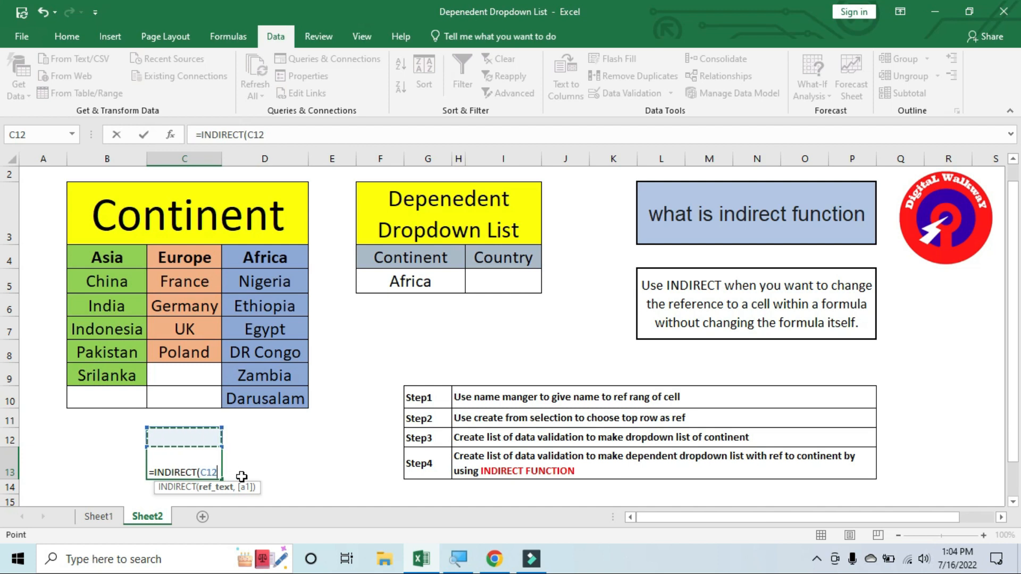
text())
key(Return)
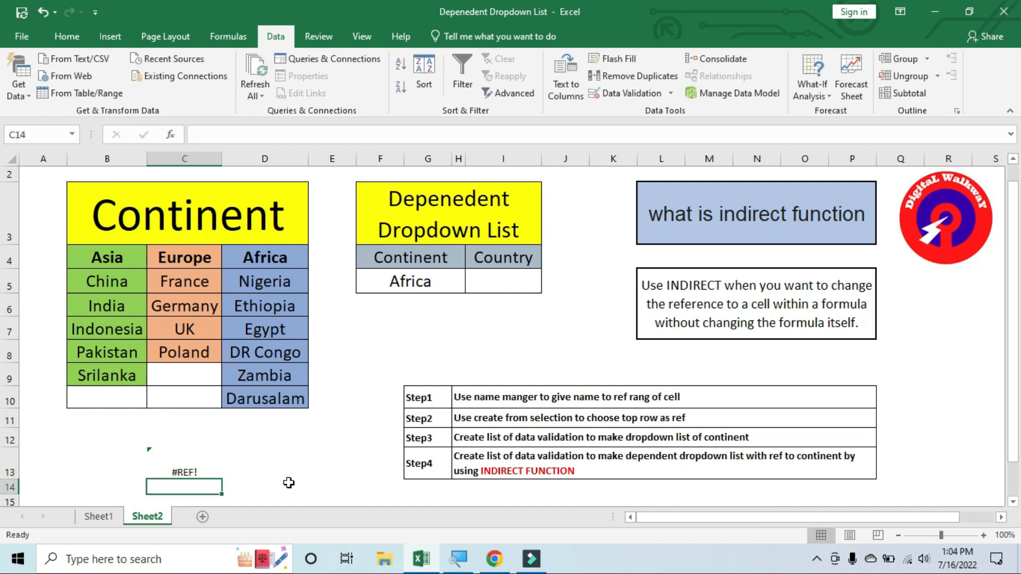
- Enter the cell reference d4 in C12 to test the INDIRECT formula in the cell below
click(183, 466)
click(183, 439)
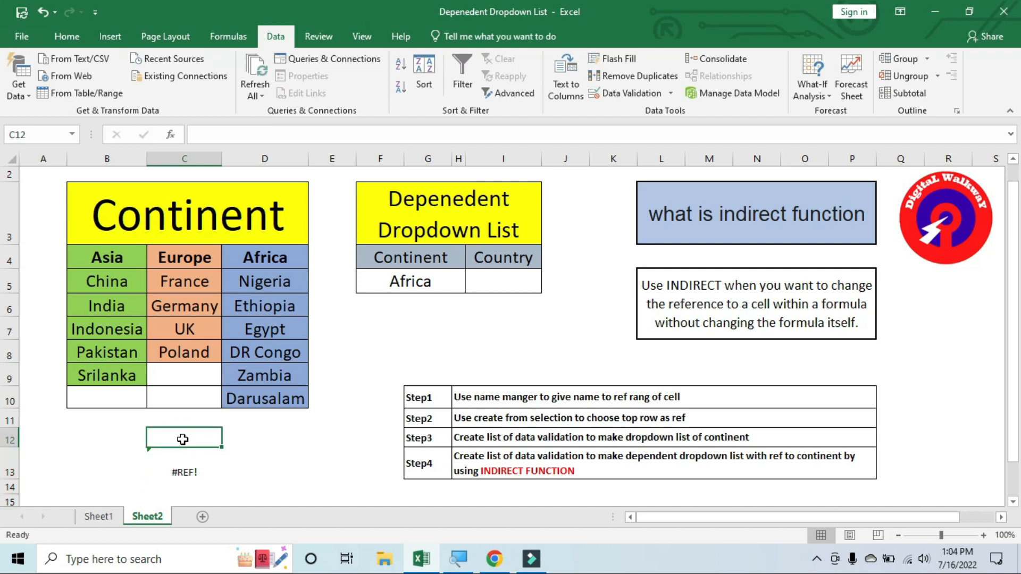
click(271, 260)
click(184, 441)
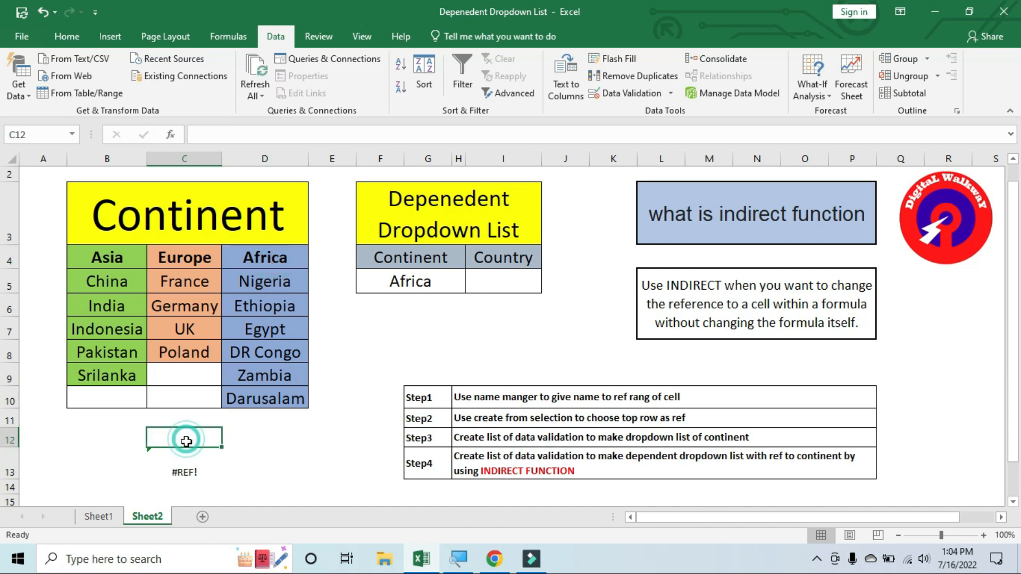
text(d)
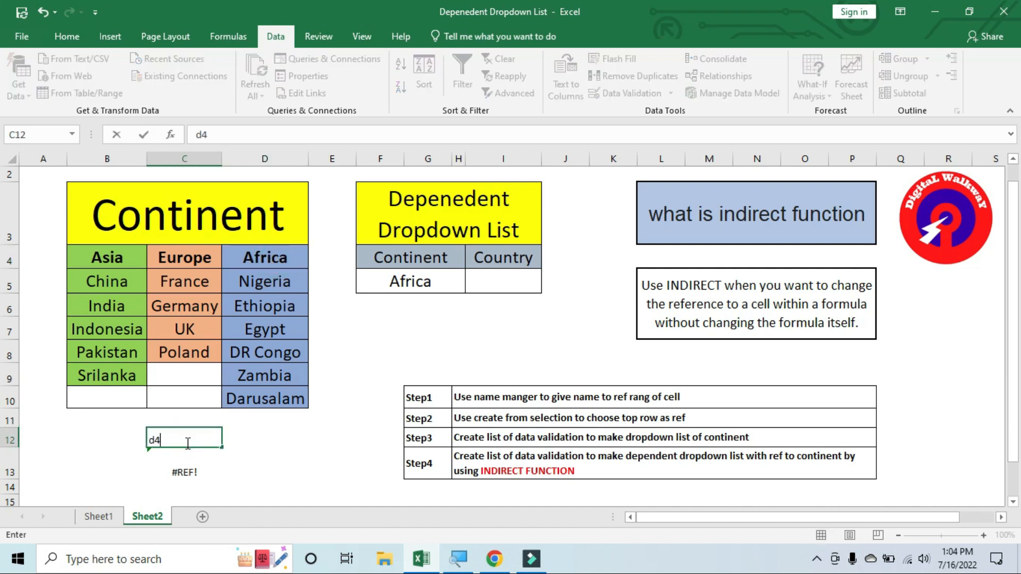
text(4)
key(Return)
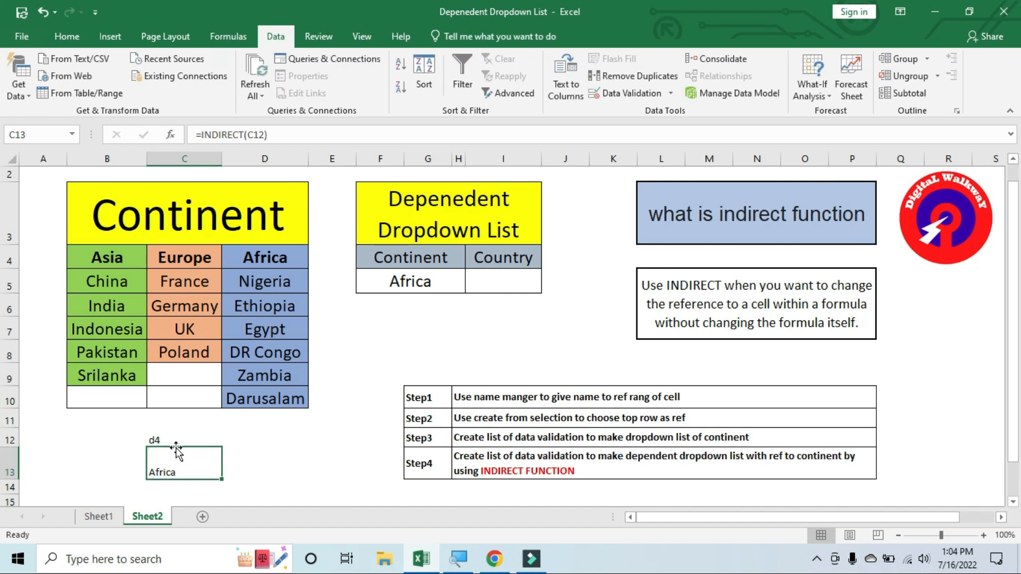
- Clear the INDIRECT test entries from cells B12:C14
drag(119, 436, 213, 486)
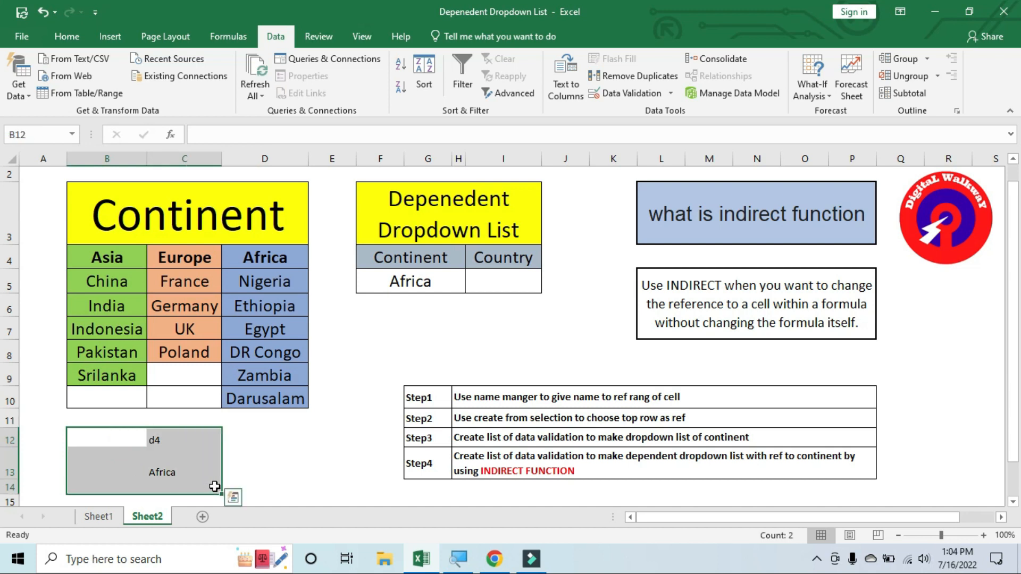
key(Delete)
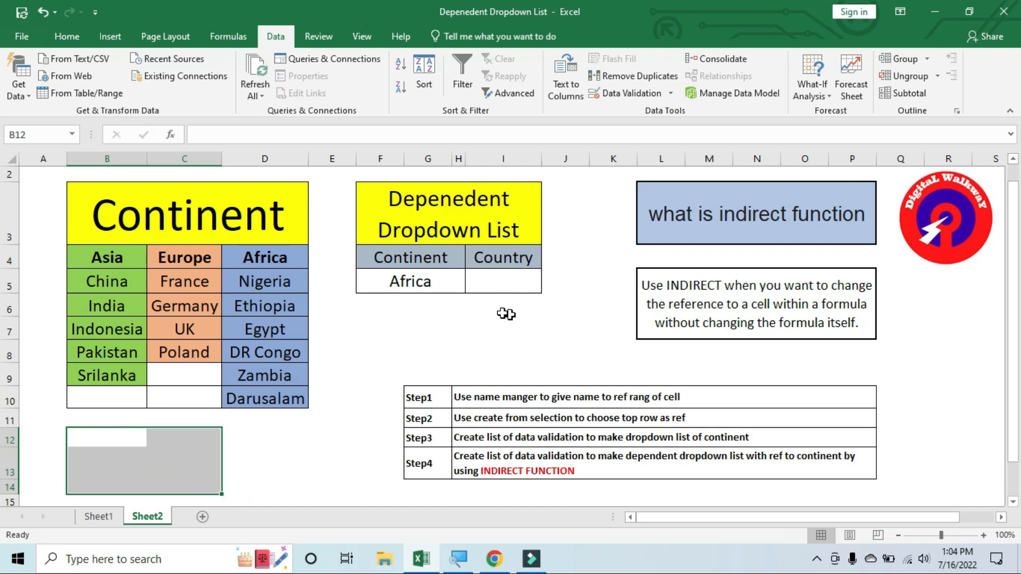
- Add a list data validation to Country cell I5 with the source =indirect($F$5)
click(510, 291)
click(520, 275)
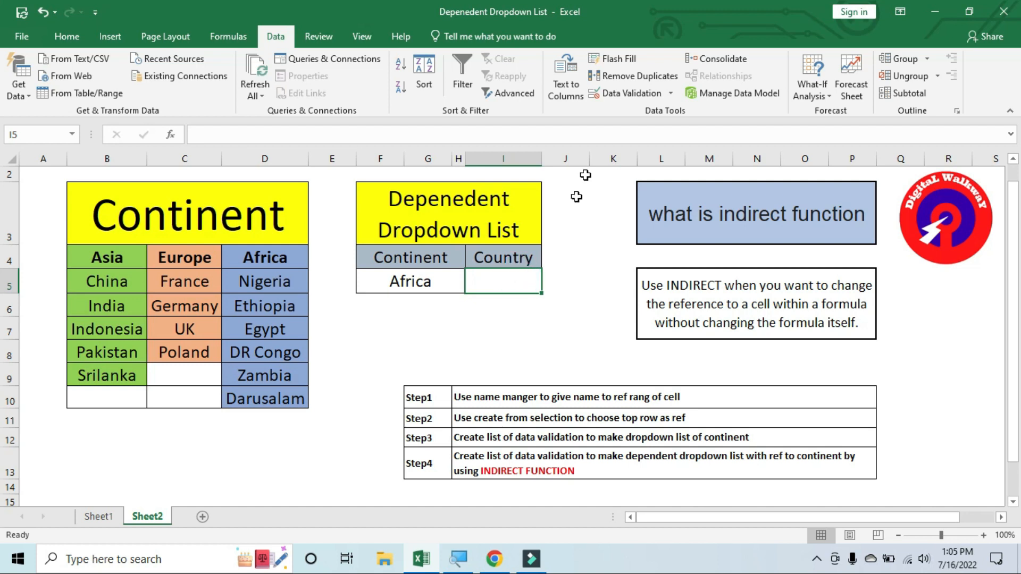
click(633, 94)
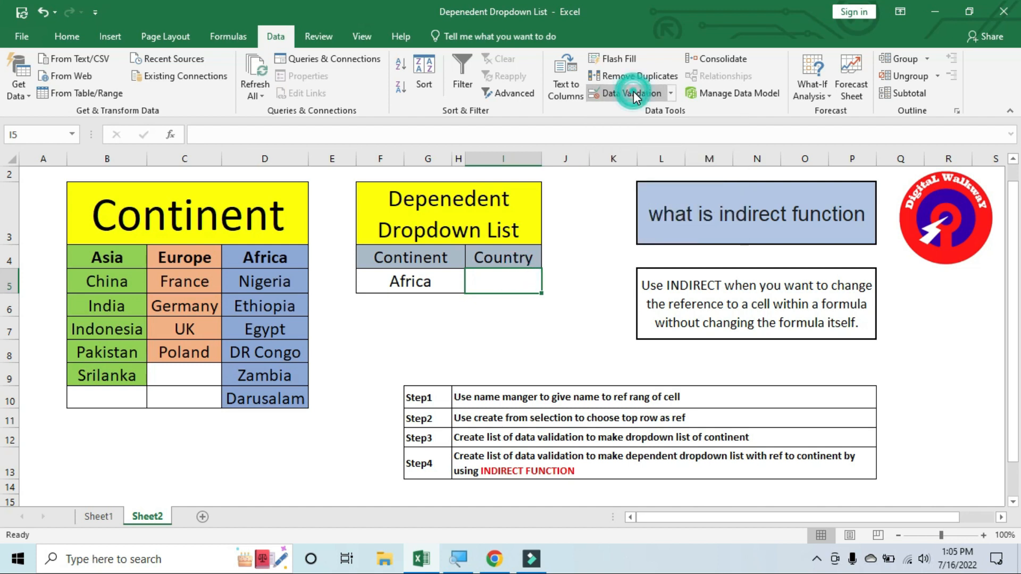
click(708, 156)
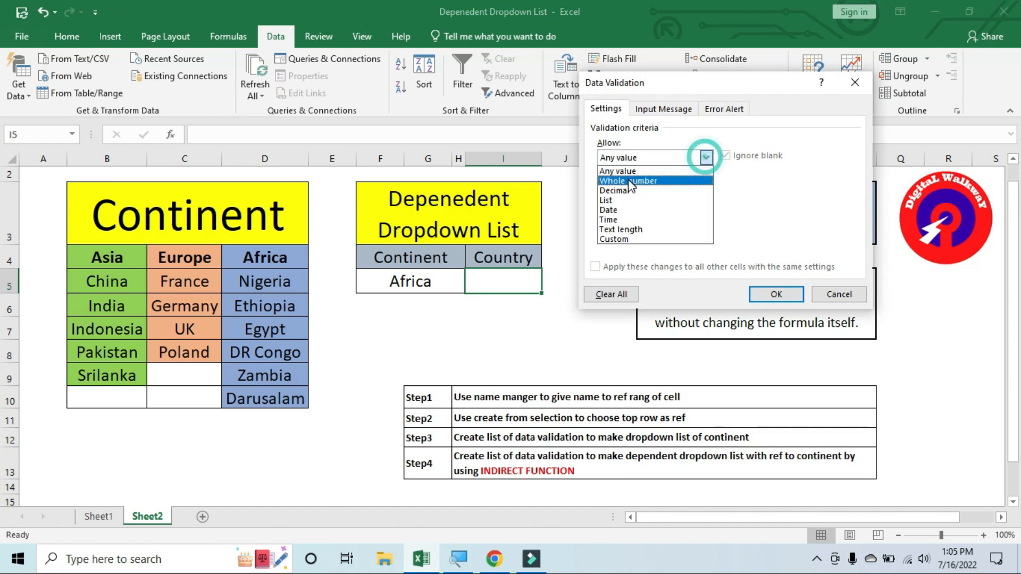
click(626, 202)
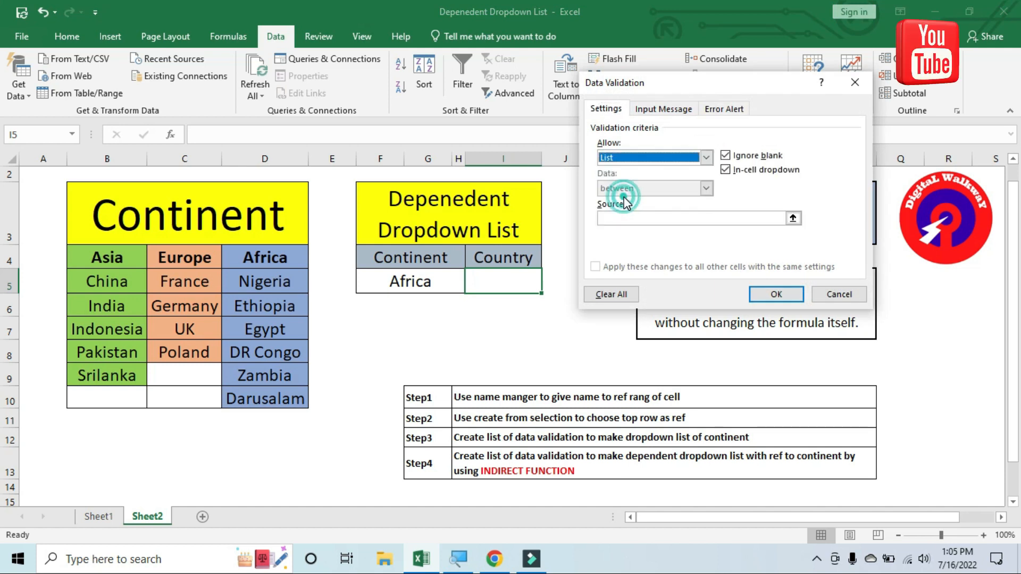
click(667, 216)
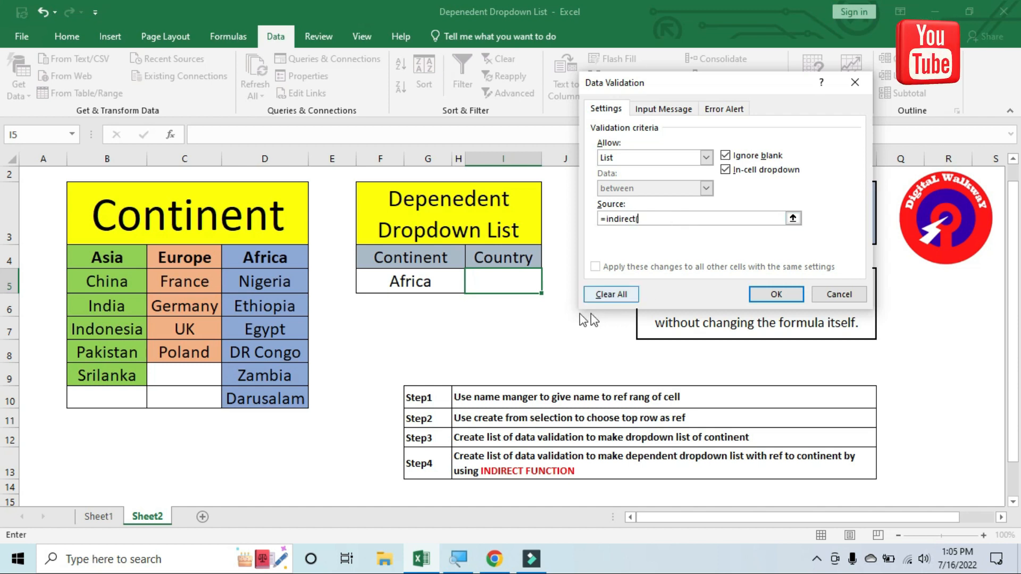
click(412, 281)
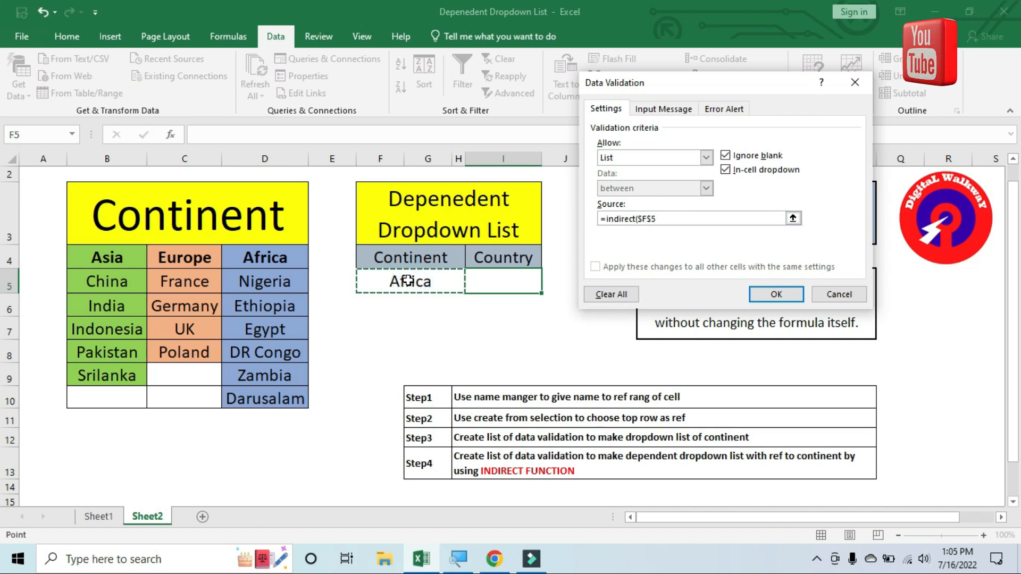
text())
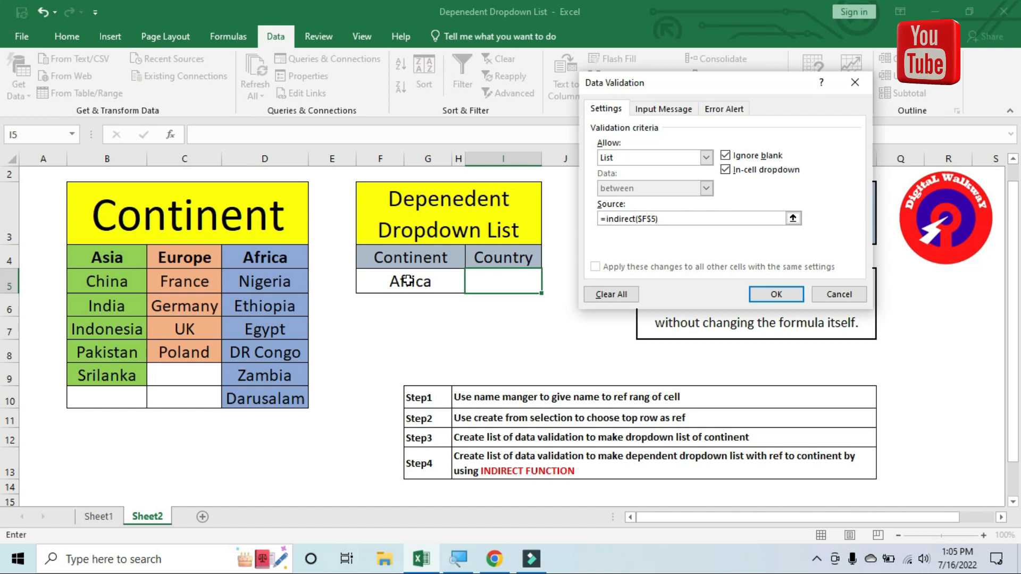
click(777, 294)
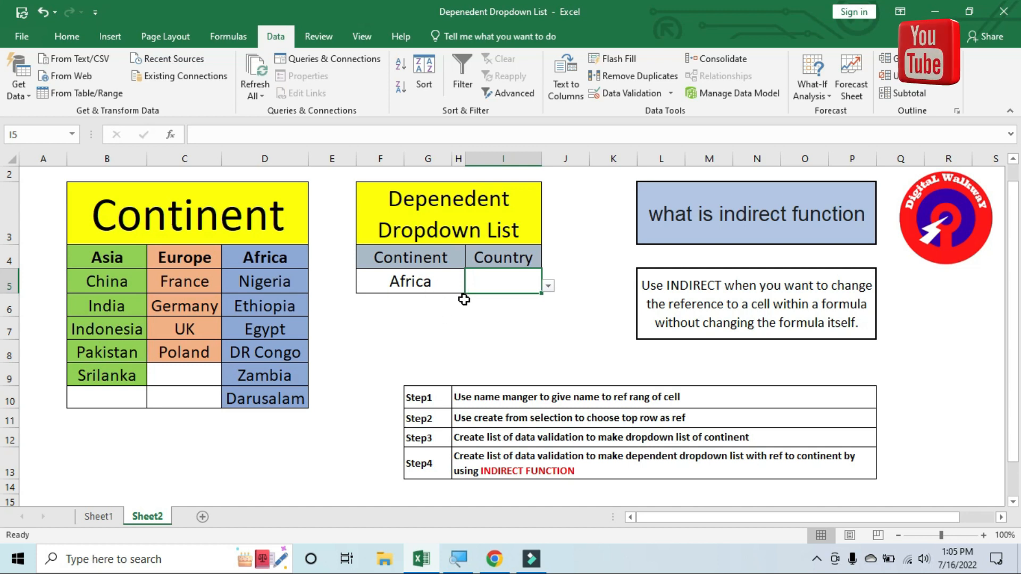
- Check the Country choices in I5 for Africa, and again with the Continent in F5 set to Asia
click(548, 287)
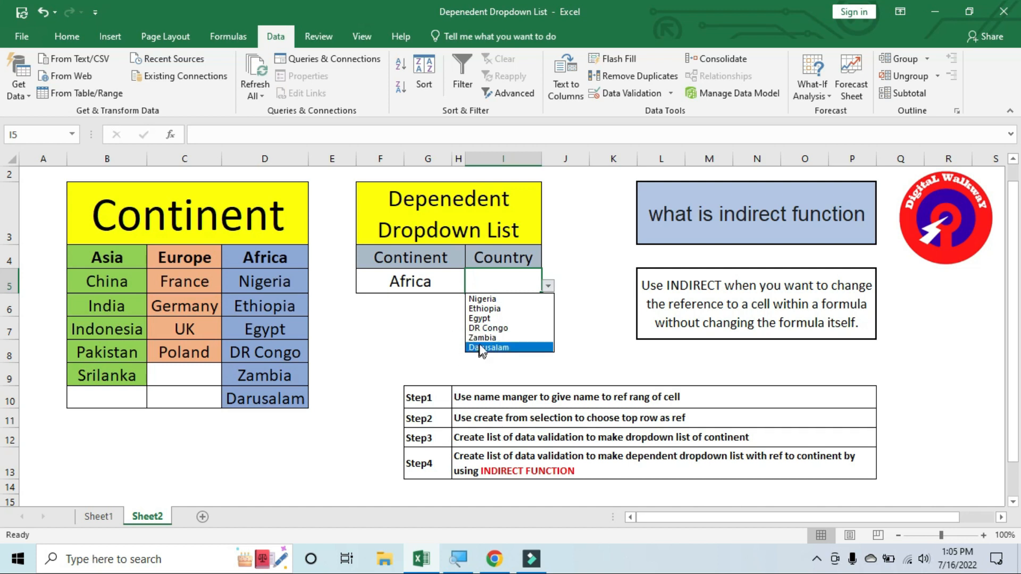
click(432, 281)
click(472, 287)
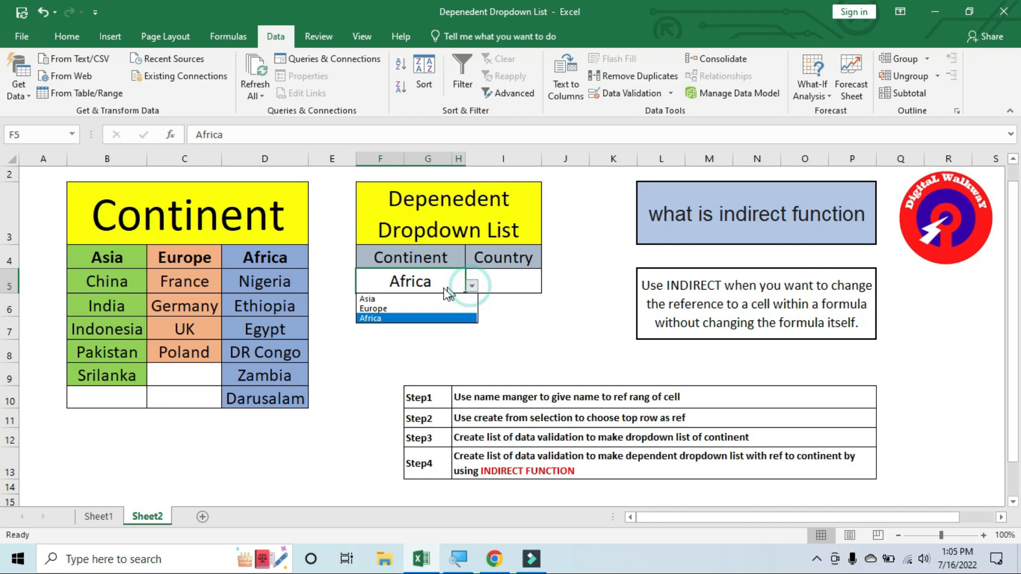
click(383, 298)
click(499, 283)
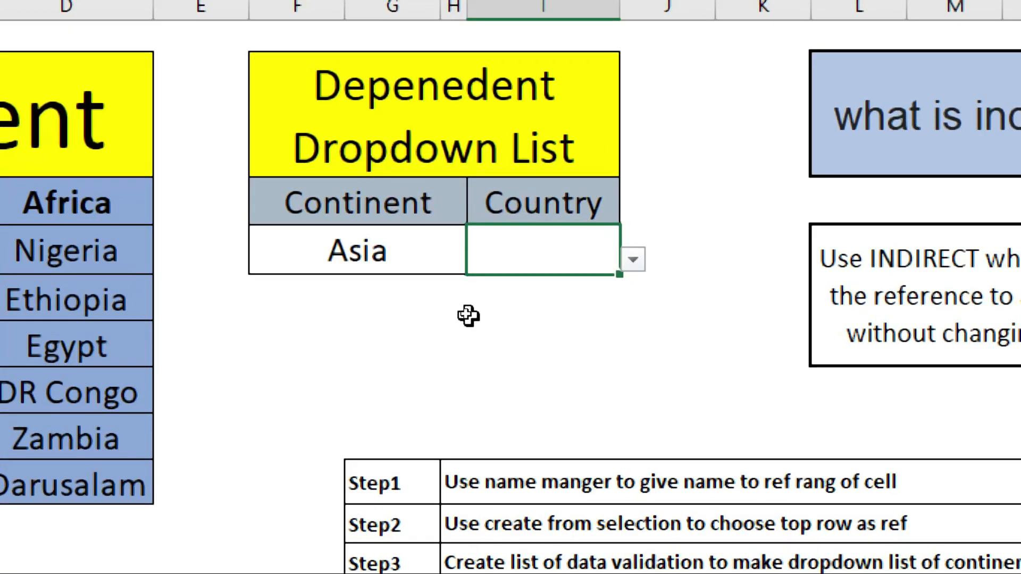
click(634, 258)
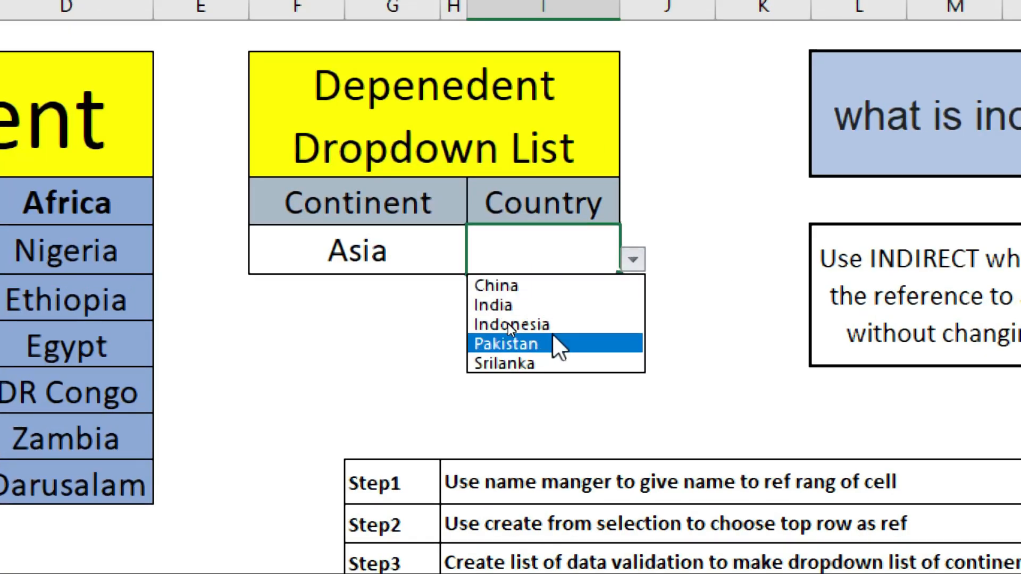
- Set the Continent in F5 to Europe and check the Country choices in I5 without picking one
click(406, 277)
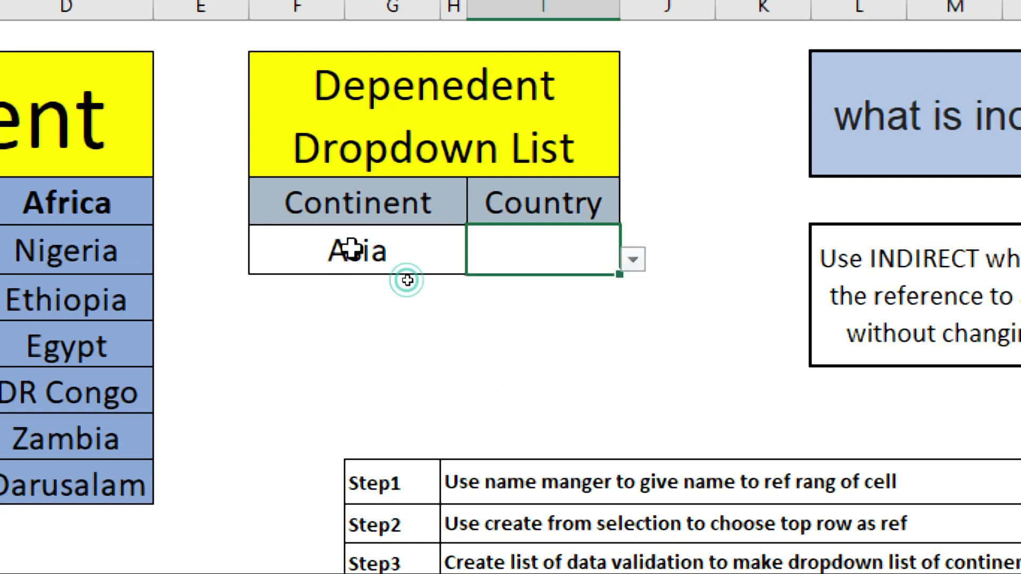
click(406, 273)
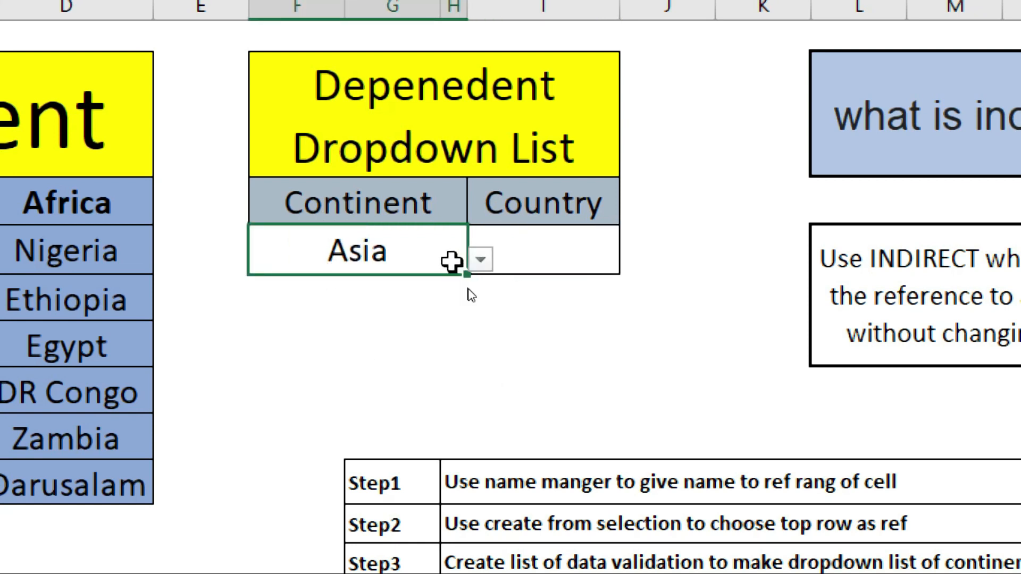
click(480, 259)
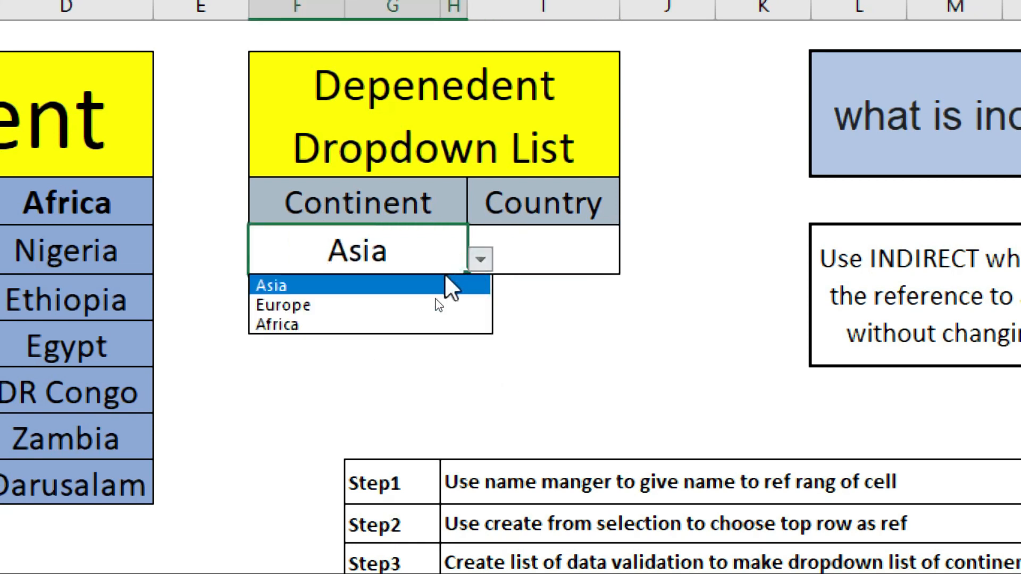
click(378, 305)
click(588, 243)
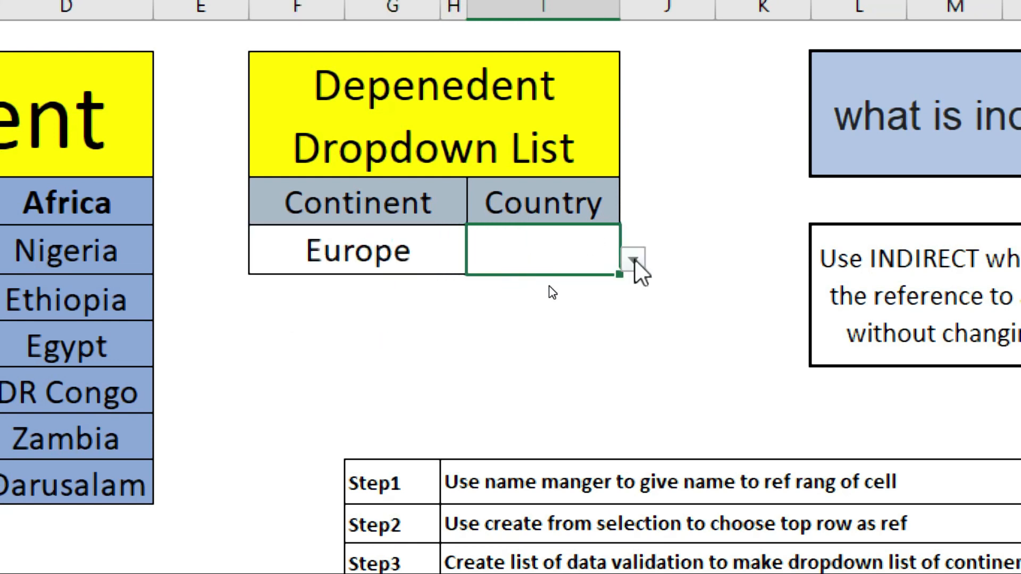
click(632, 259)
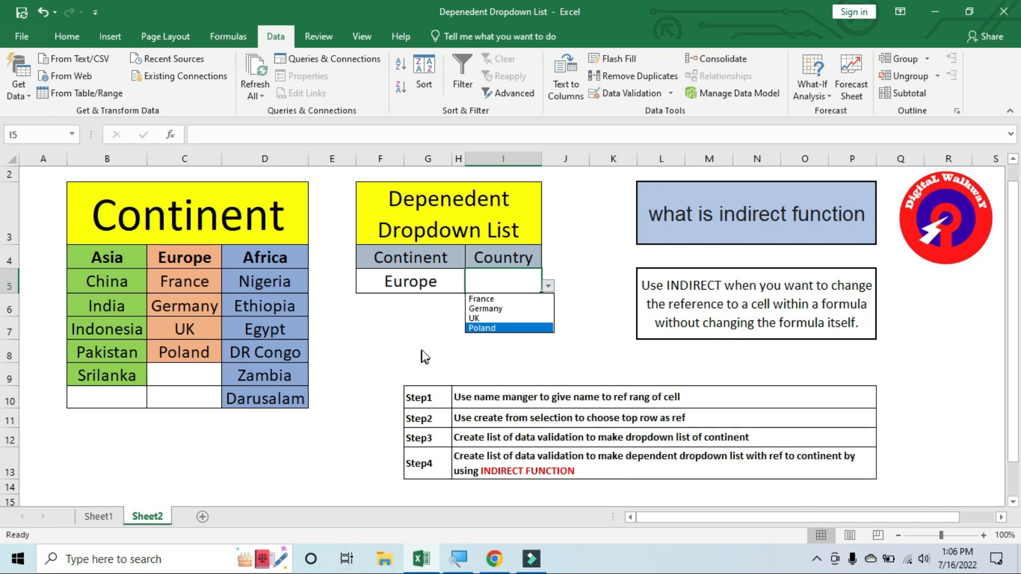
click(399, 345)
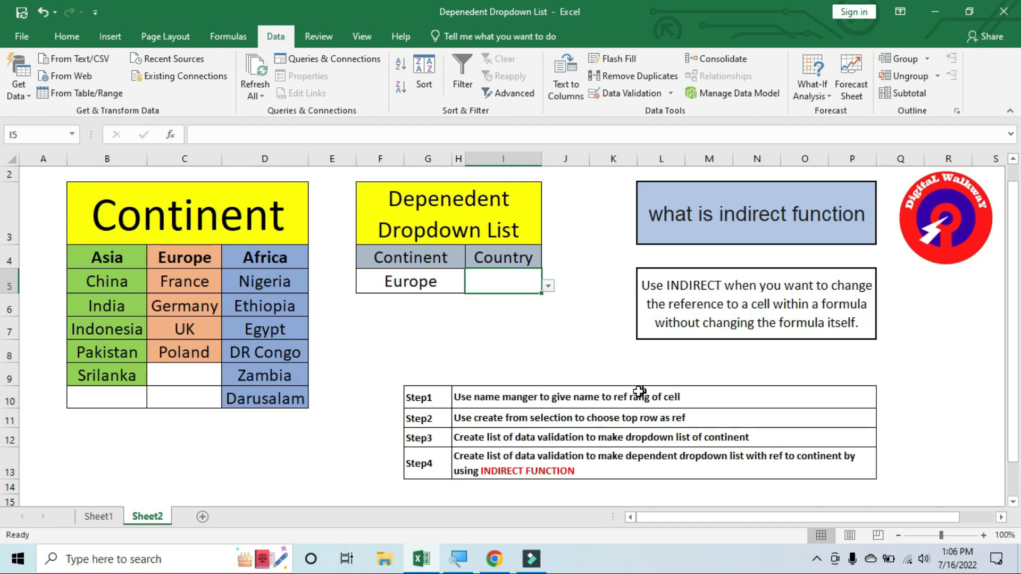